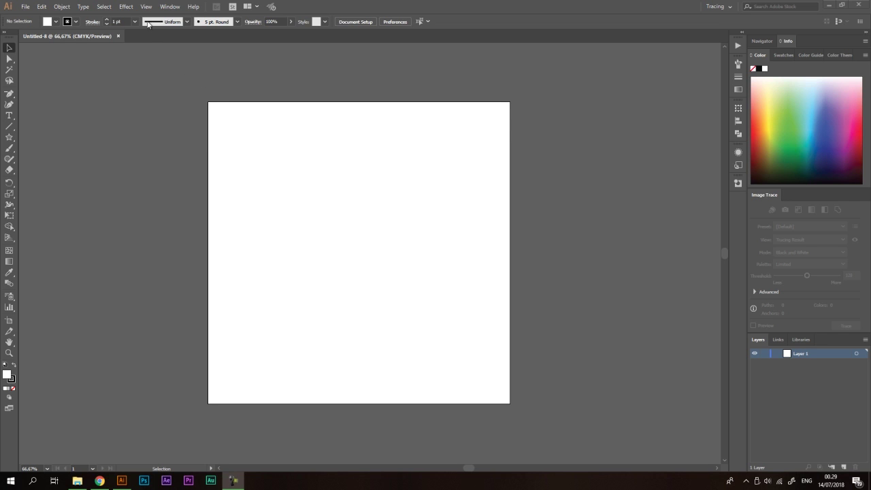
Step: Show the rulers along the edges of the document canvas
click(145, 7)
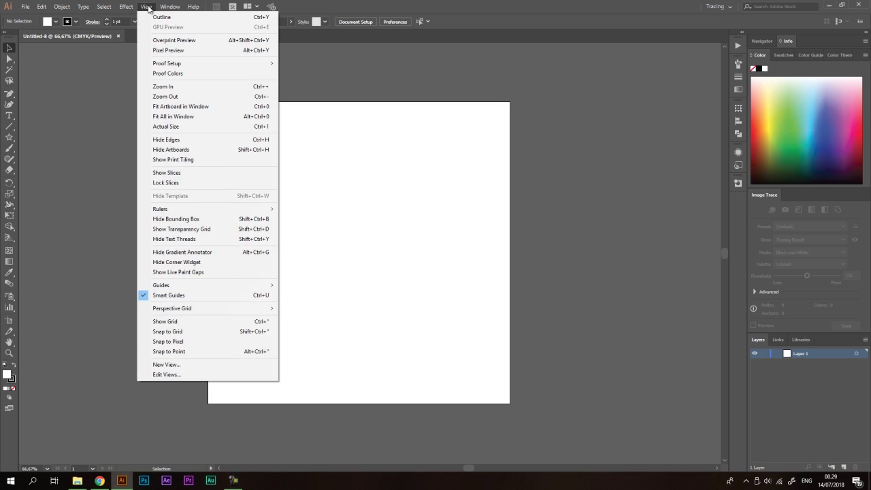
mouse_move(257, 212)
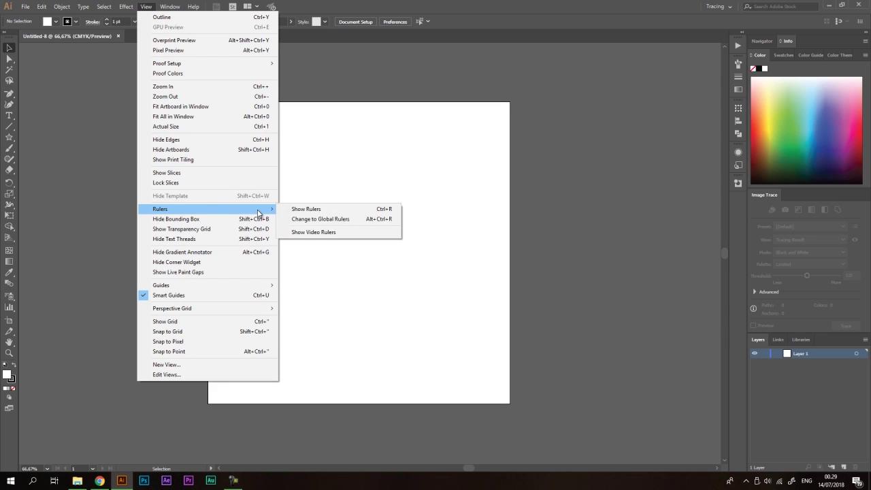
click(318, 209)
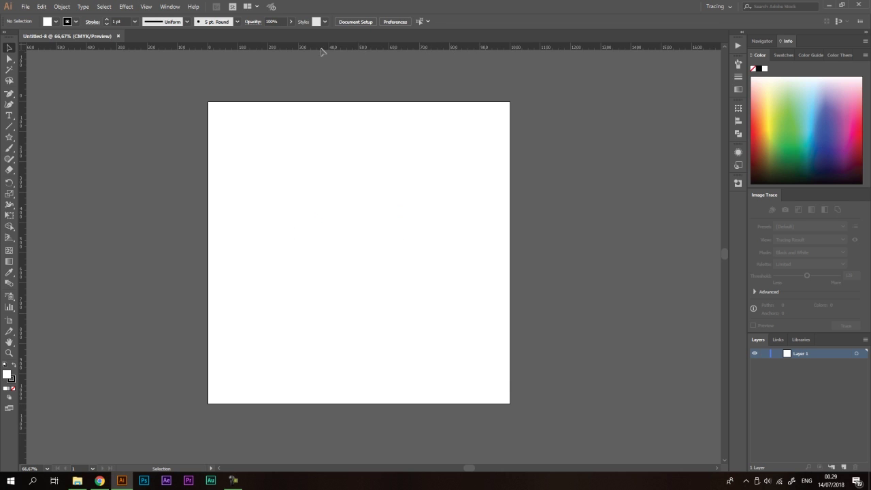
Step: Set the document's units to Centimeters in the document setup
key(space)
drag(284, 120, 320, 127)
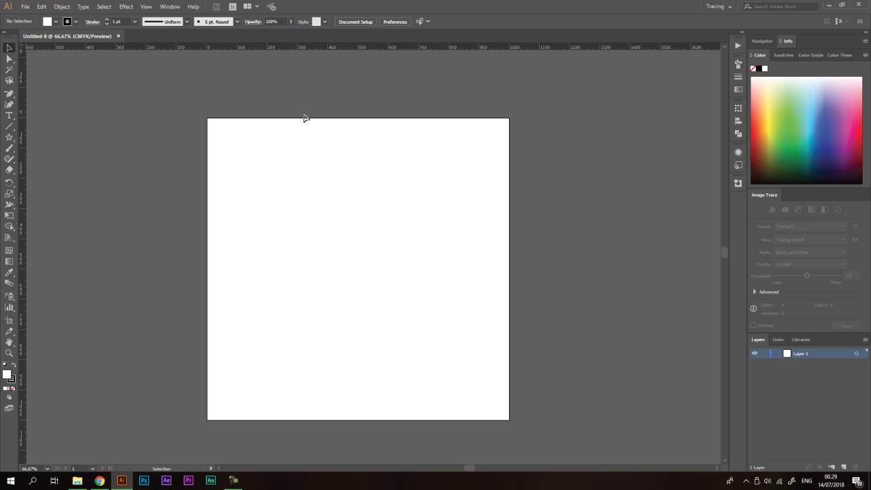
scroll(222, 72, up, 2)
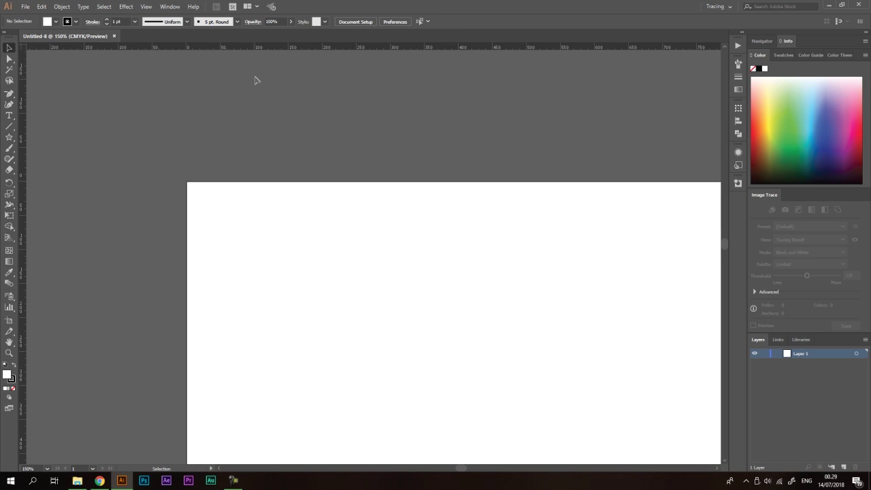
click(26, 6)
click(83, 209)
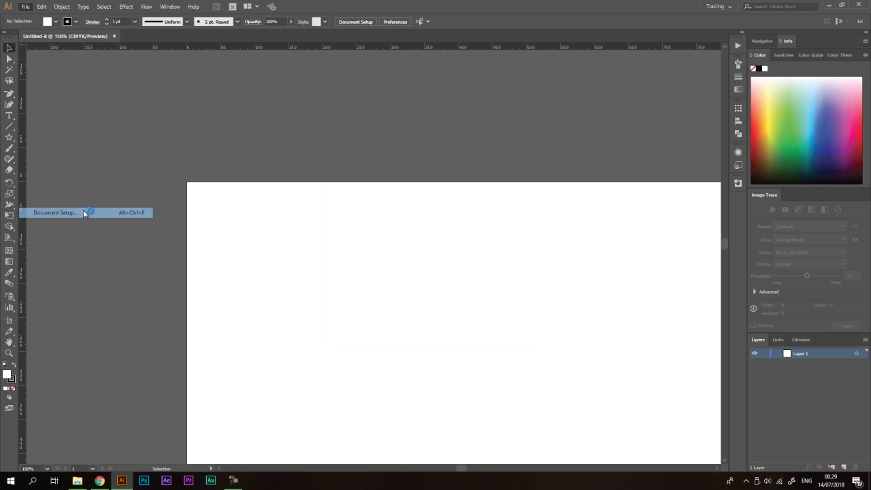
click(388, 166)
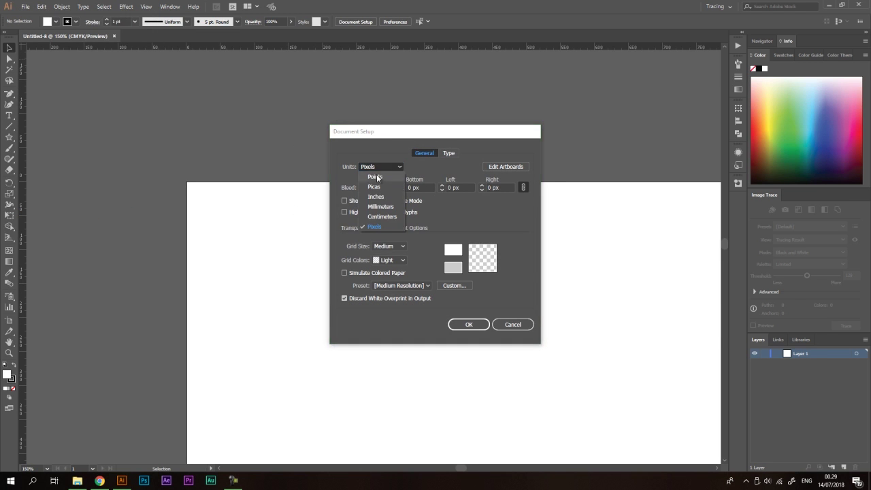
click(386, 219)
click(483, 325)
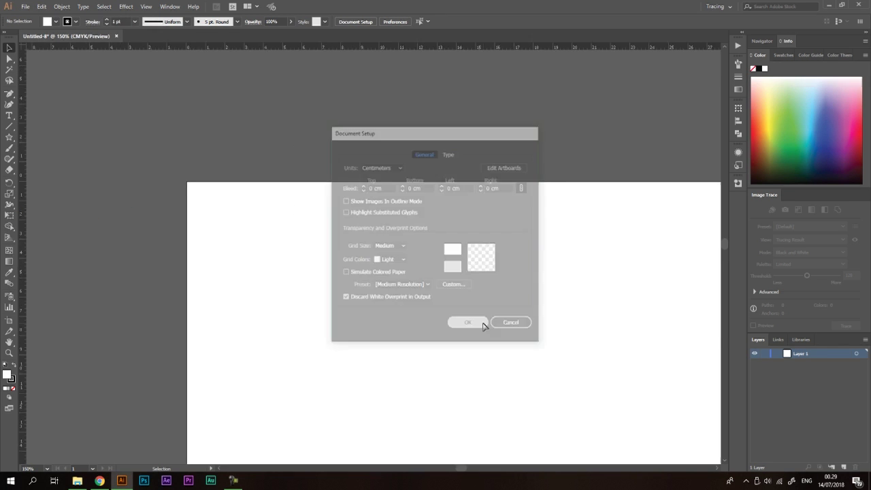
scroll(297, 177, down, 2)
drag(378, 245, 347, 229)
scroll(345, 232, up, 1)
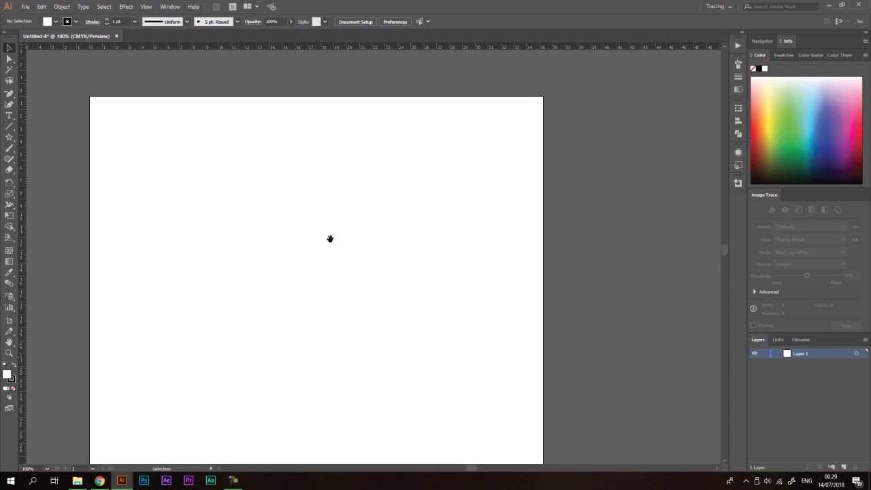
scroll(347, 224, down, 1)
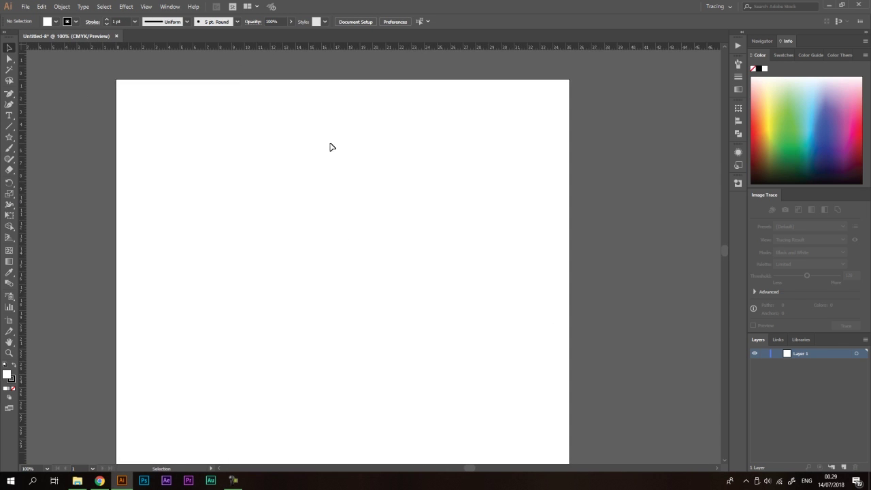
scroll(317, 123, down, 1)
scroll(324, 151, up, 1)
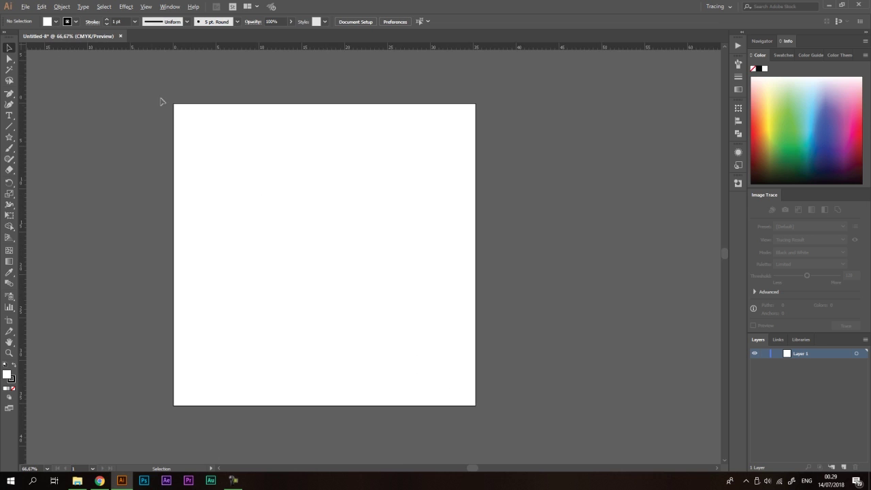
scroll(158, 69, up, 1)
scroll(272, 157, down, 1)
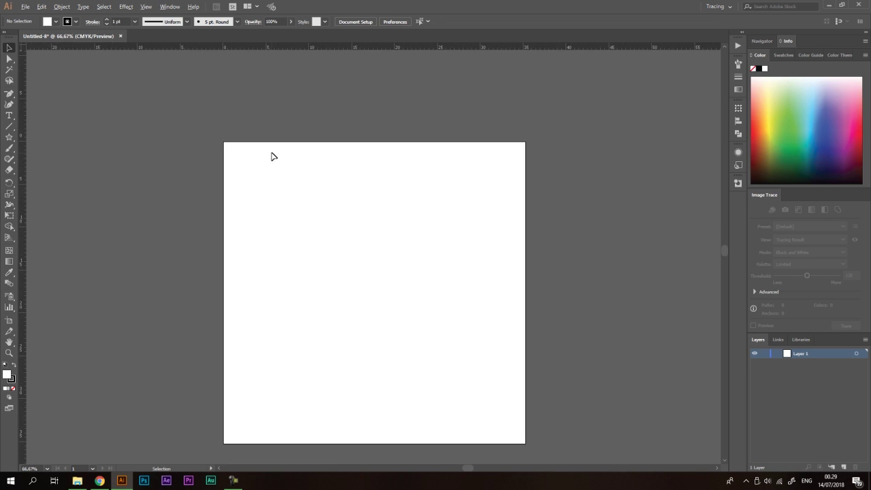
key(super)
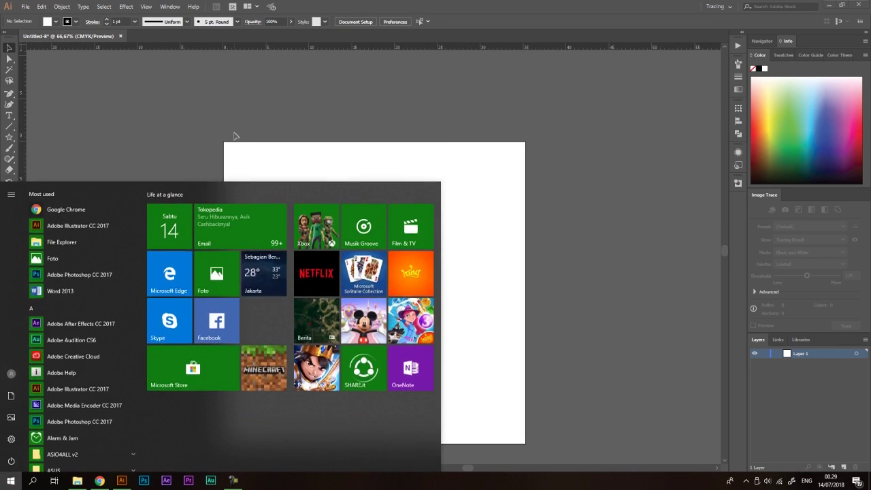
Step: Create a rectangle 5 cm wide and 5 cm high on the artboard using the Rectangle tool
scroll(234, 142, up, 3)
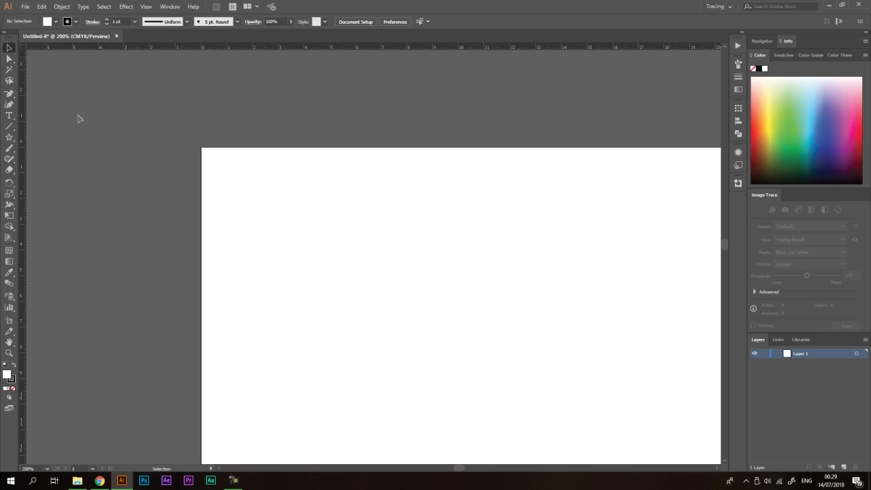
click(9, 137)
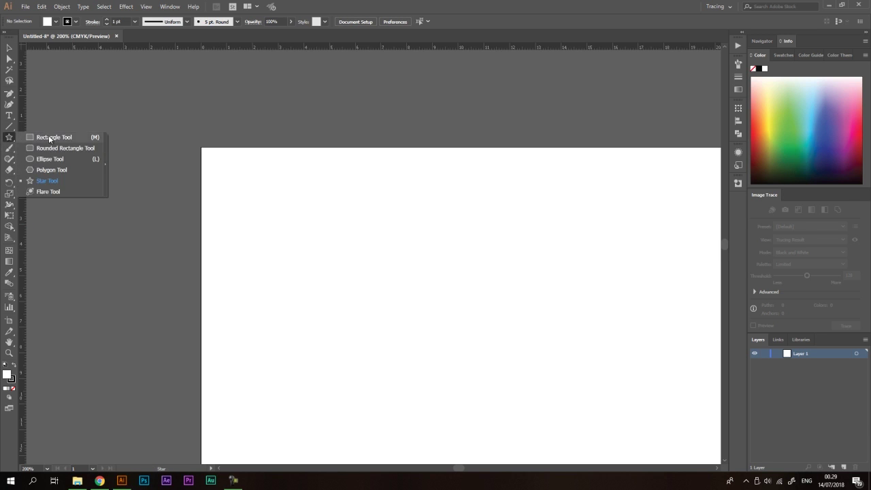
click(49, 137)
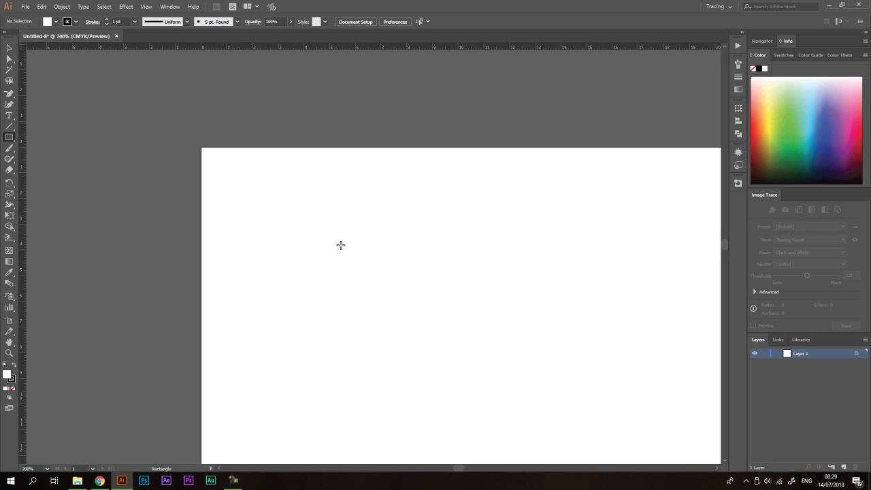
click(413, 208)
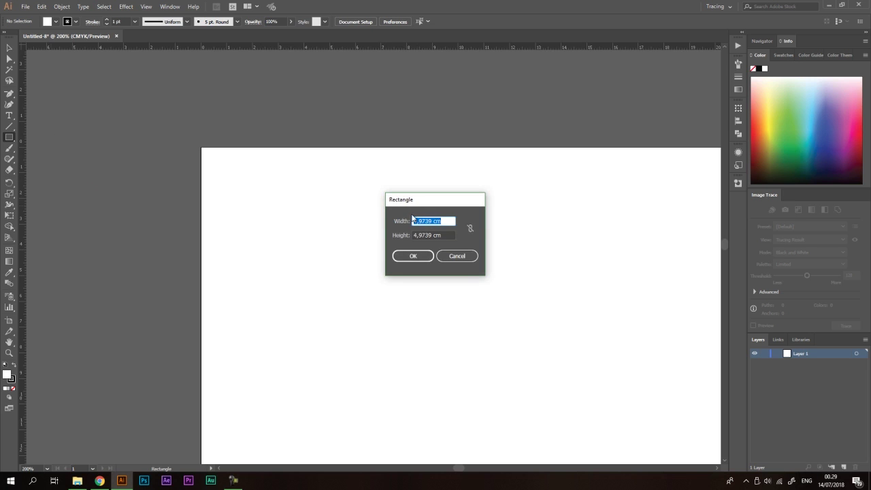
text(5)
key(Tab)
text(5)
click(402, 256)
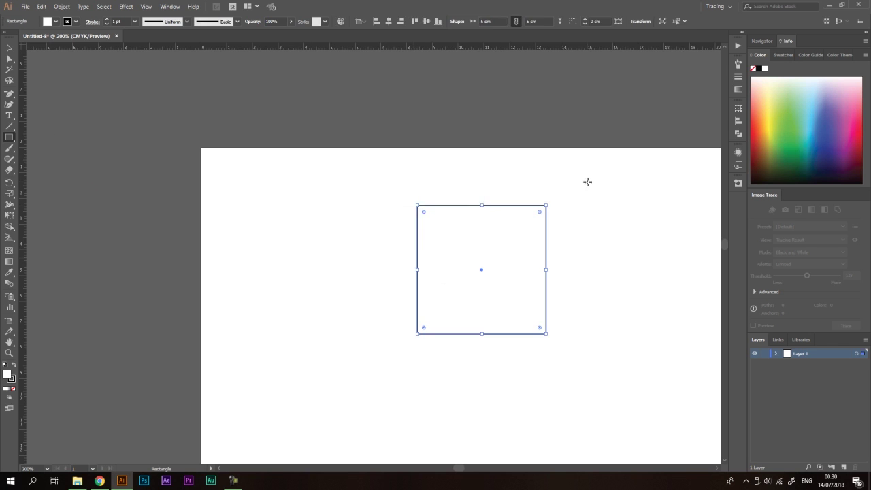
Step: Remove the square's white fill and swap fill and stroke, giving it a black fill with no stroke
click(9, 48)
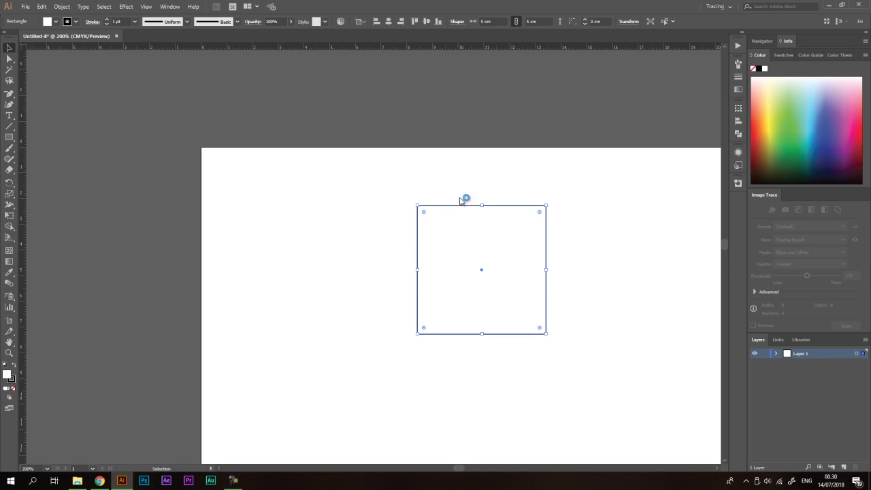
click(782, 55)
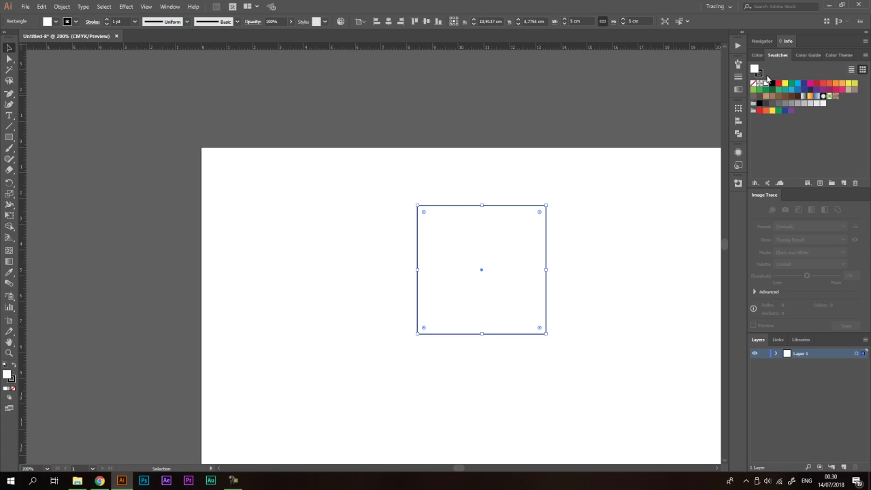
click(753, 83)
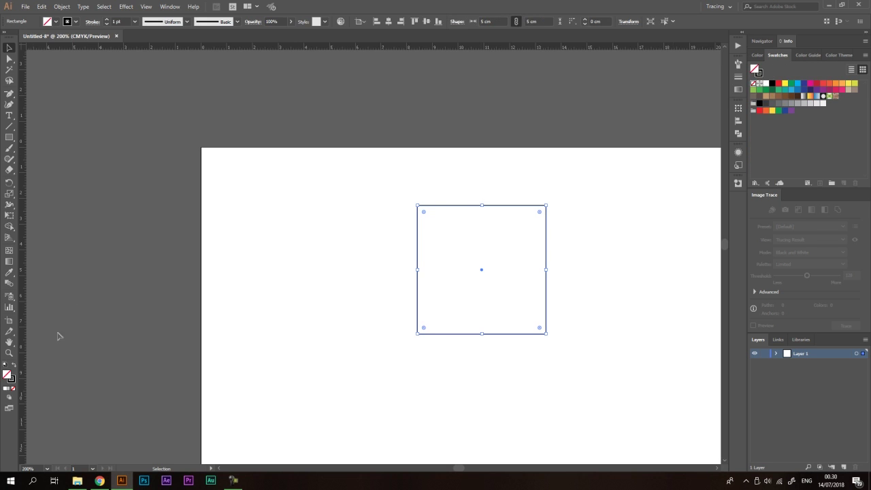
click(15, 366)
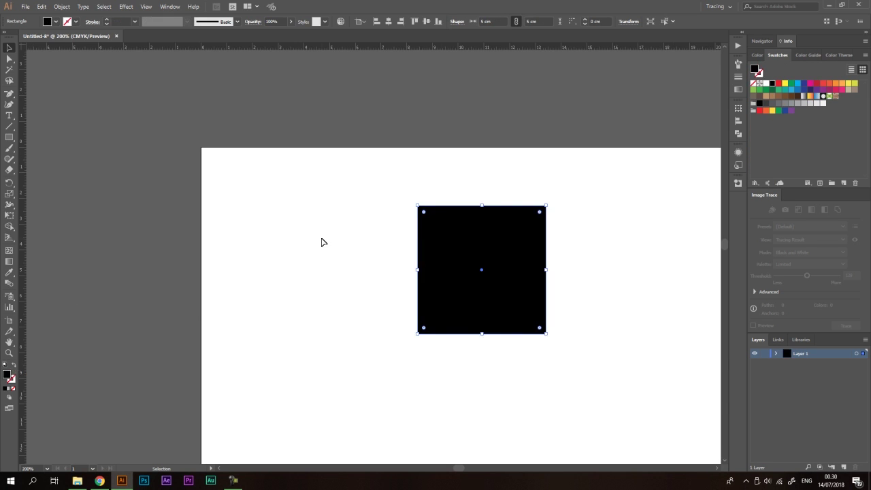
Step: Move the black square flush into the artboard's top-left corner and deselect it
mouse_move(454, 233)
mouse_down()
mouse_move(233, 201)
mouse_move(236, 168)
mouse_up()
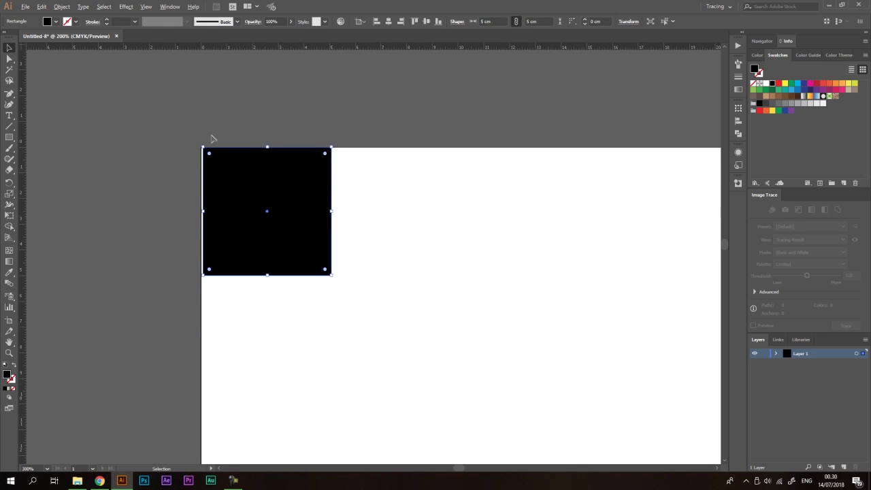
scroll(210, 135, up, 3)
drag(238, 199, 232, 200)
scroll(300, 148, down, 4)
click(354, 136)
Step: Place a vertical guide on the black square's right edge and a horizontal guide on its bottom edge
scroll(354, 136, up, 1)
key(space)
drag(359, 157, 261, 137)
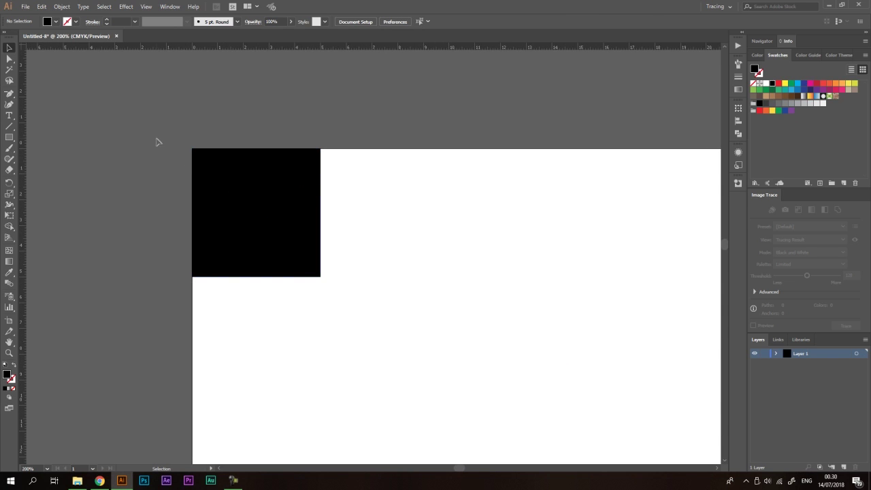
drag(24, 133, 321, 154)
drag(277, 49, 304, 277)
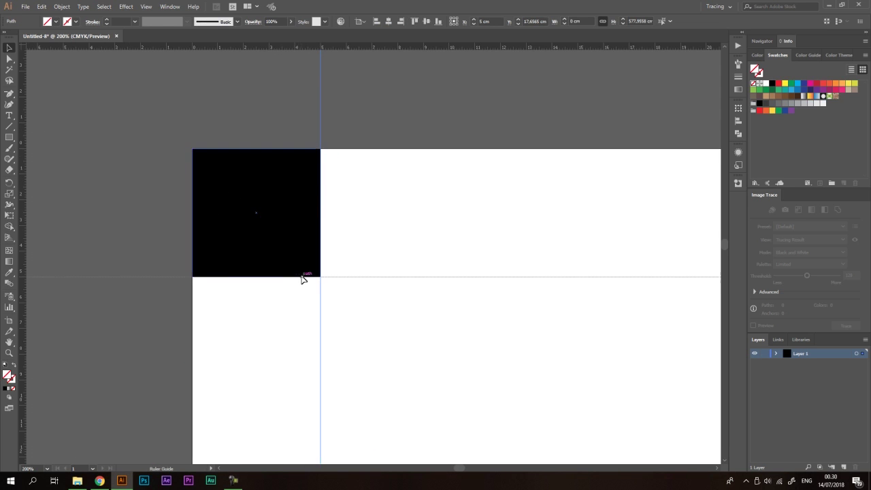
click(414, 202)
Step: Move the black square off the artboard past its top-left corner and undo the move
scroll(306, 176, down, 2)
drag(307, 176, 236, 134)
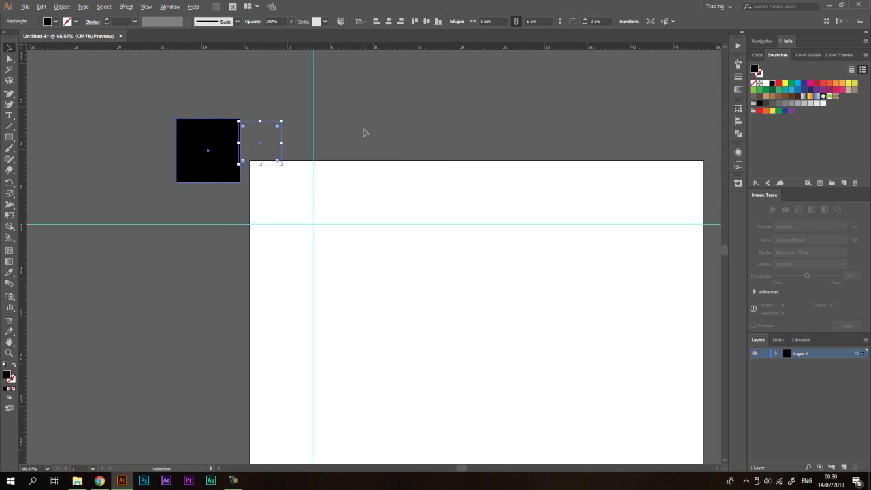
scroll(351, 129, down, 2)
scroll(352, 128, up, 2)
scroll(379, 258, down, 2)
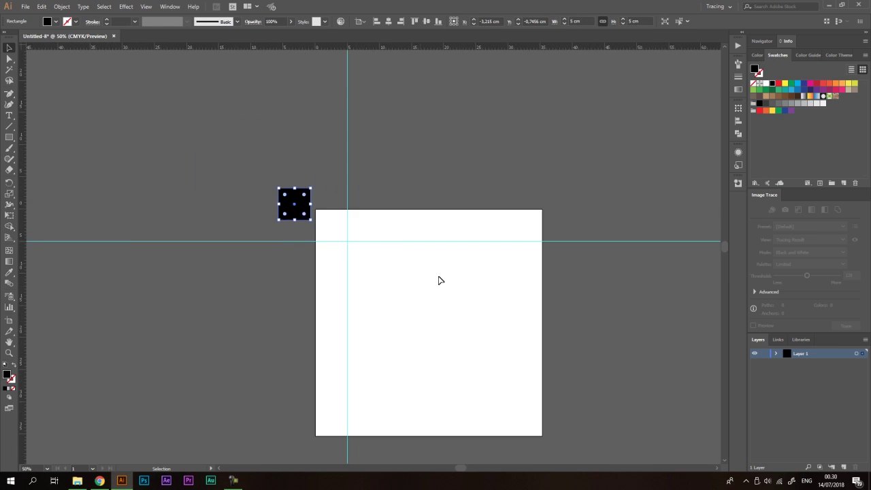
scroll(322, 191, up, 2)
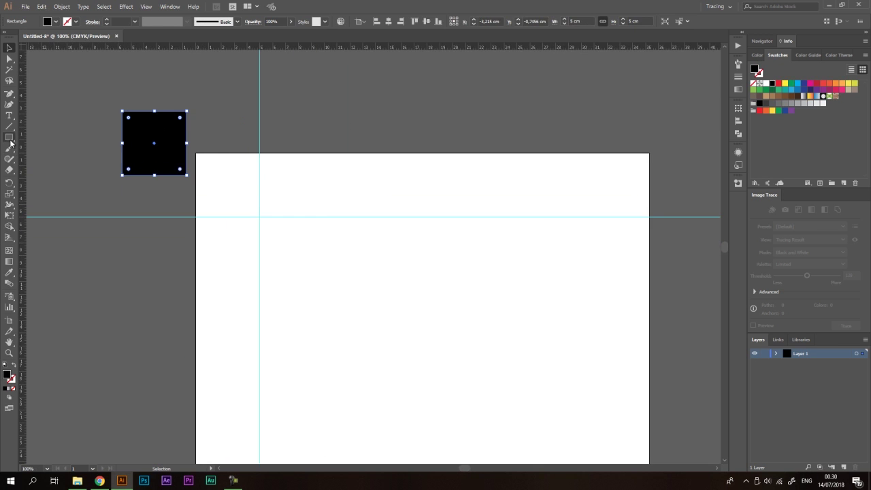
scroll(266, 211, up, 1)
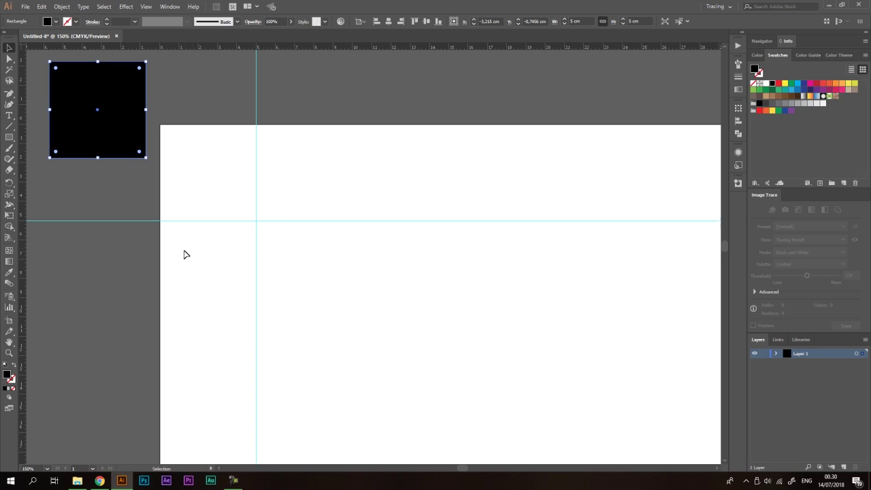
scroll(246, 235, down, 1)
key(ctrl+z)
scroll(391, 166, down, 1)
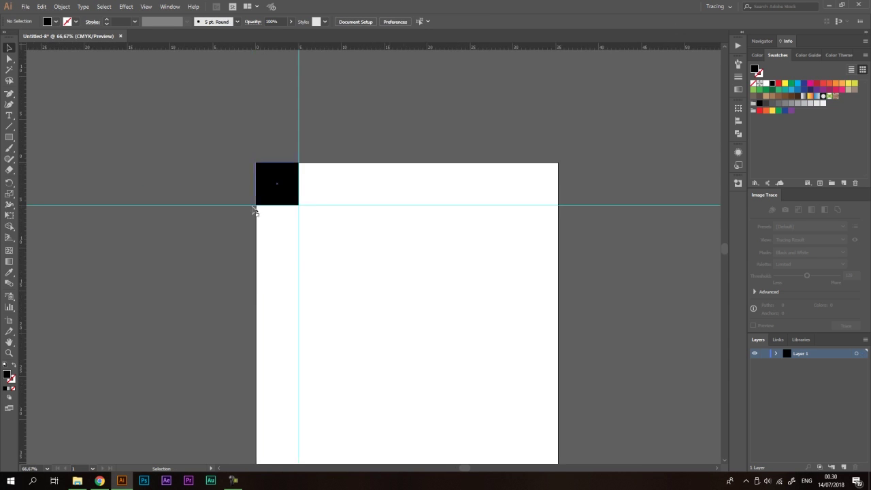
Step: Delete the black square together with both guides and undo the deletion
scroll(334, 200, down, 3)
scroll(304, 216, up, 4)
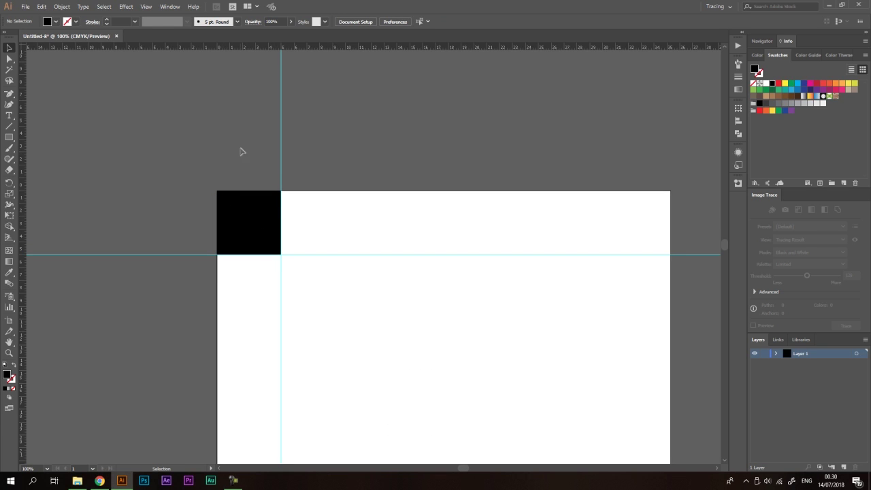
scroll(262, 151, down, 1)
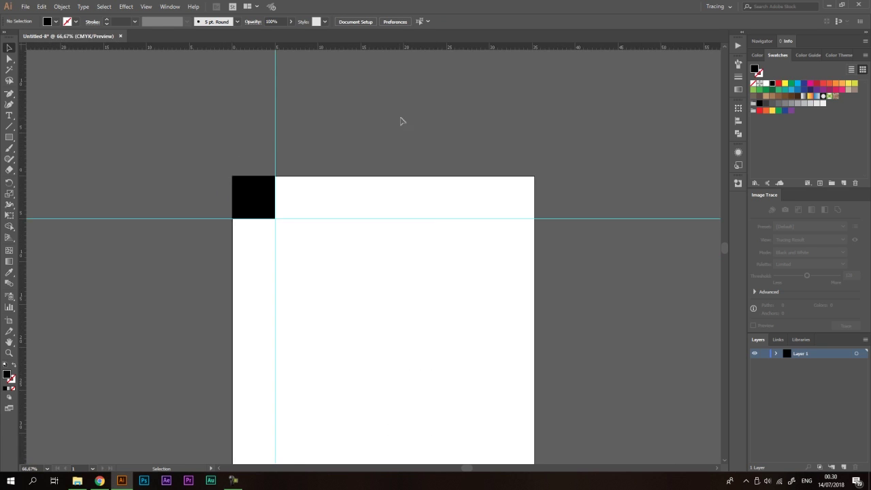
key(ctrl+a)
key(Delete)
scroll(220, 156, down, 1)
key(ctrl+z)
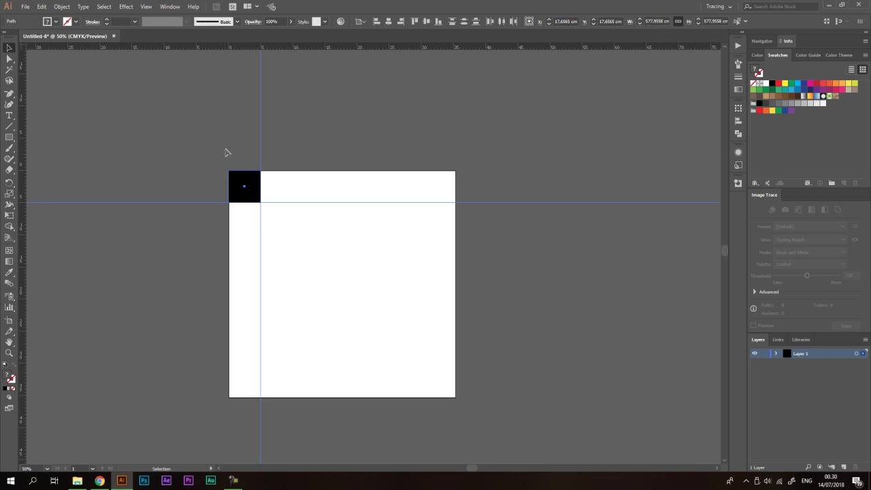
Step: Delete only the vertical guide at the black square's right edge
scroll(219, 157, up, 2)
click(331, 187)
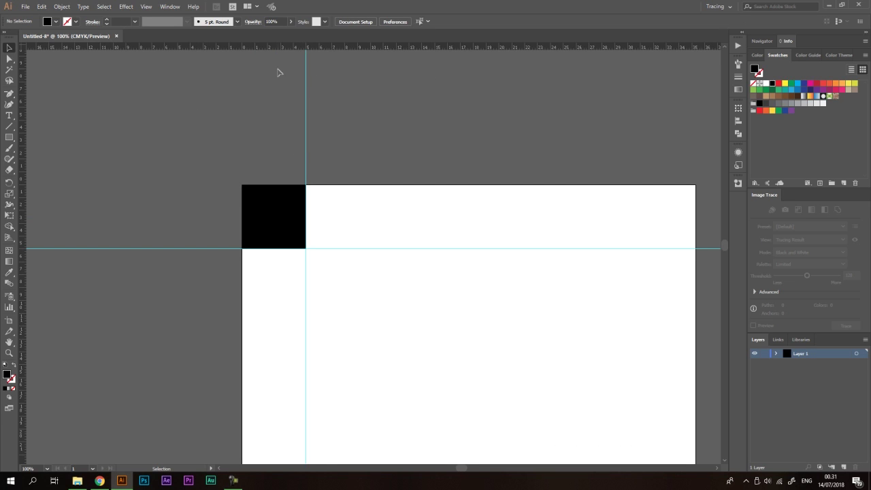
drag(321, 93, 391, 131)
key(Delete)
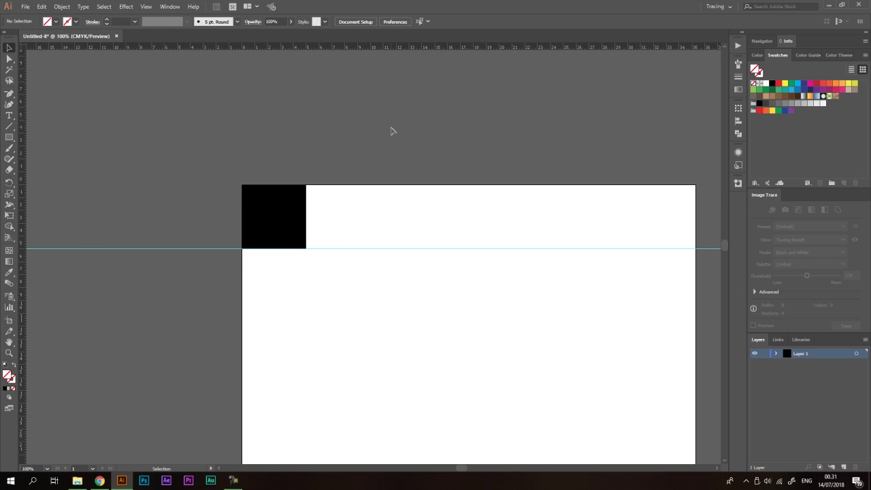
Step: Undo the deletion of the vertical guide at the black square's right edge
key(ctrl+minus)
key(ctrl+minus)
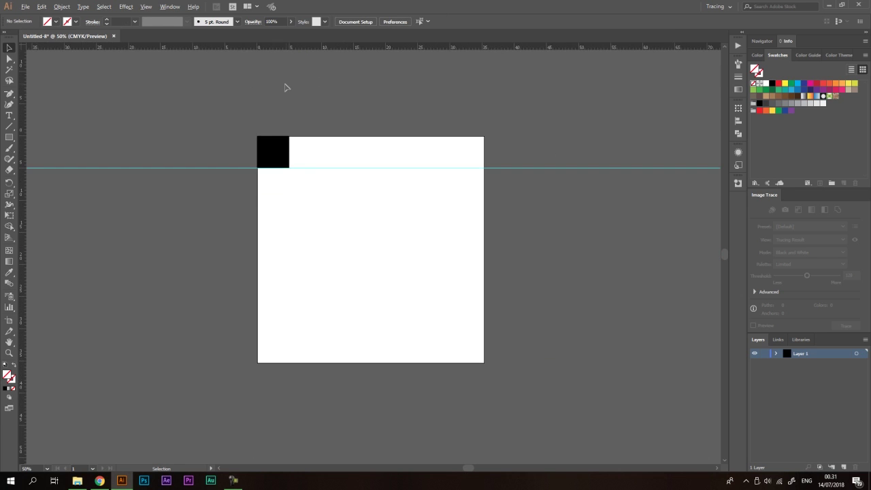
key(ctrl+plus)
key(ctrl+z)
key(ctrl+plus)
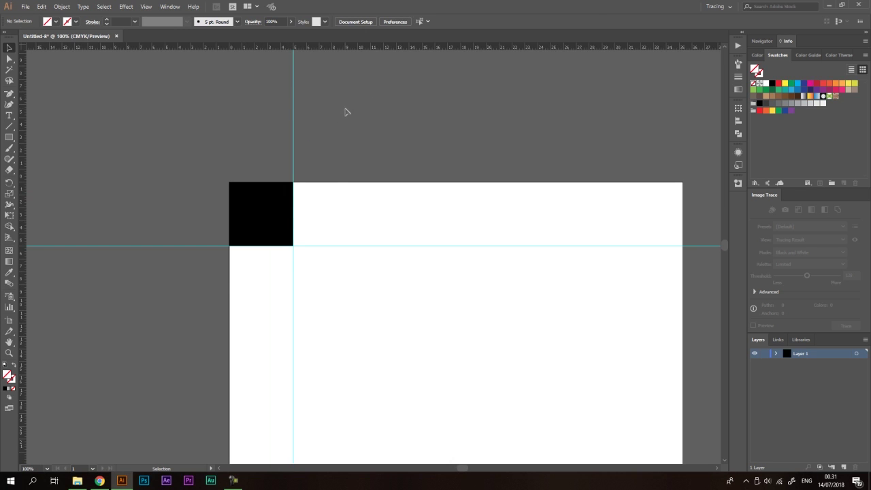
Step: Move the black square diagonally up past the artboard's top-left corner and undo the move
drag(257, 221, 218, 180)
key(ctrl+z)
click(359, 129)
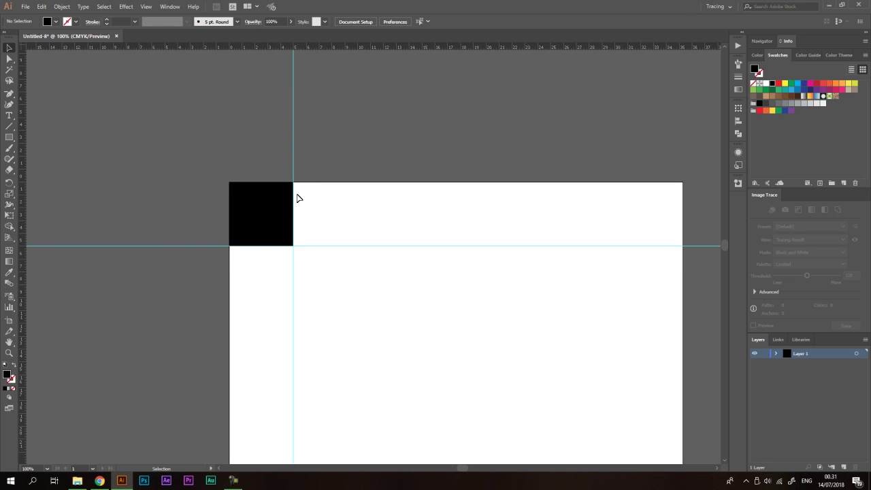
Step: Delete the black square together with the vertical guide, then undo the deletion
key(slash)
drag(382, 149, 197, 214)
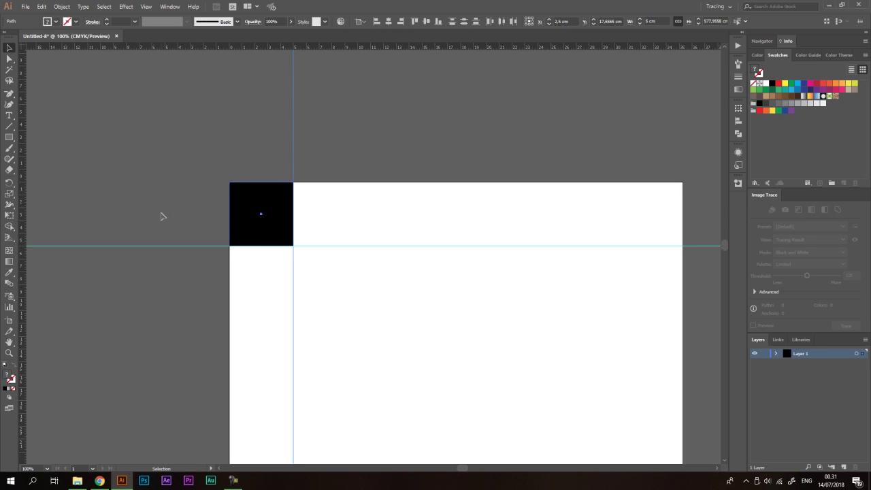
key(Delete)
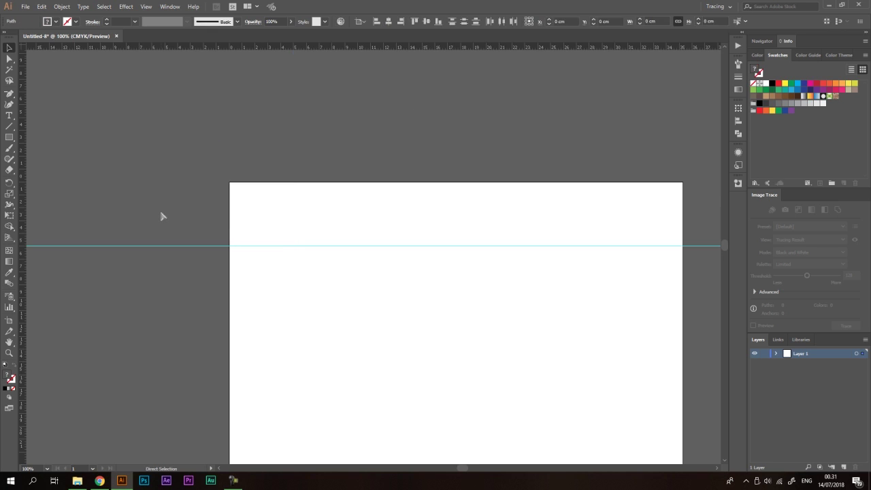
key(ctrl+z)
click(160, 154)
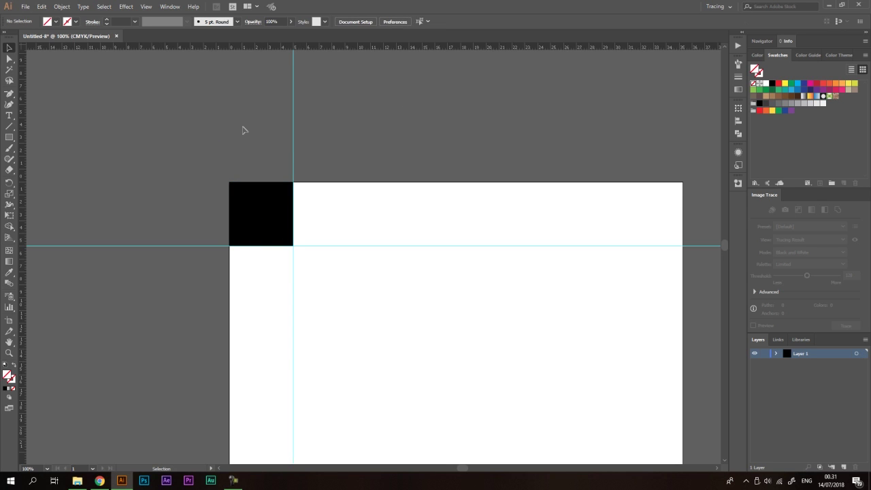
Step: Lock the guides so they cannot be selected together with the artwork
click(145, 7)
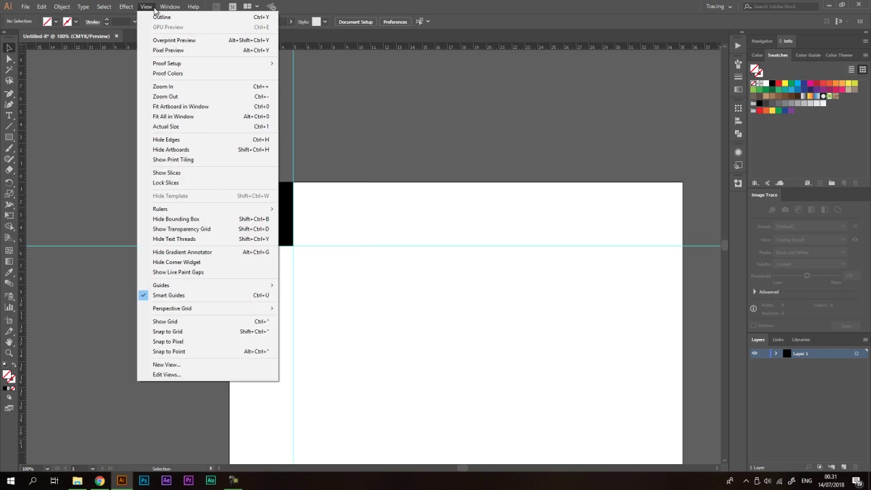
mouse_move(247, 286)
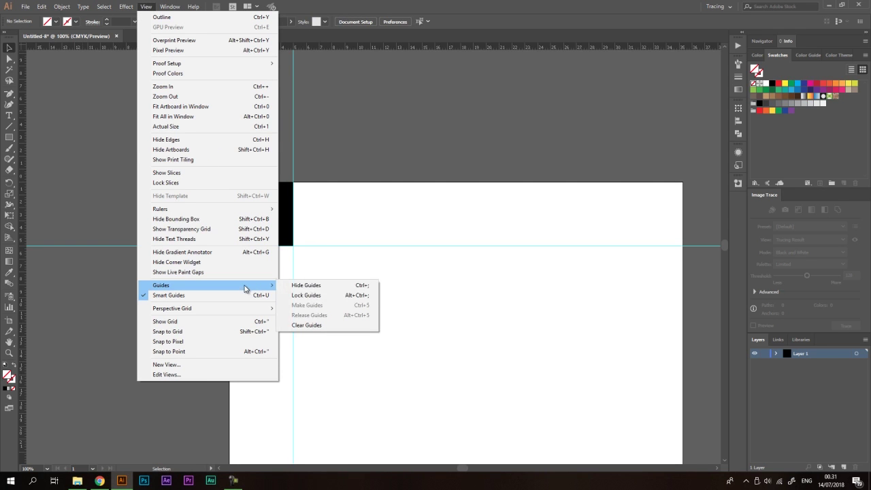
click(315, 297)
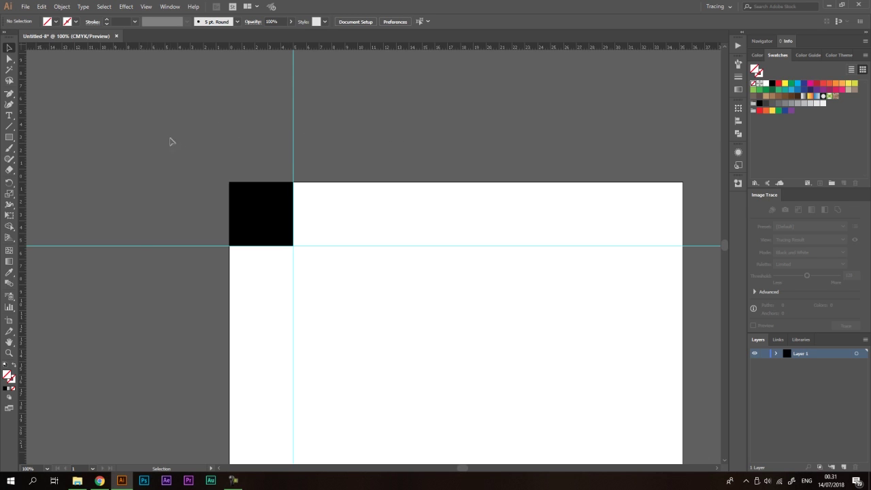
Step: Hide both guides around the black square and show them again
click(146, 7)
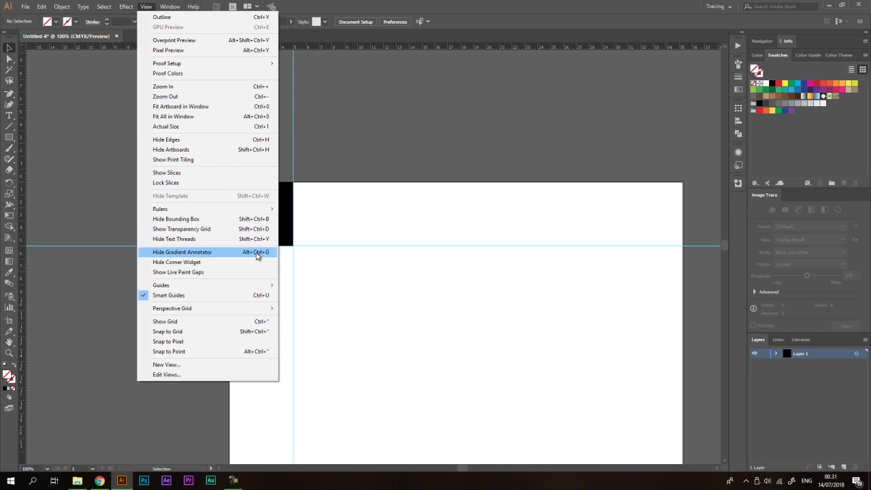
mouse_move(255, 285)
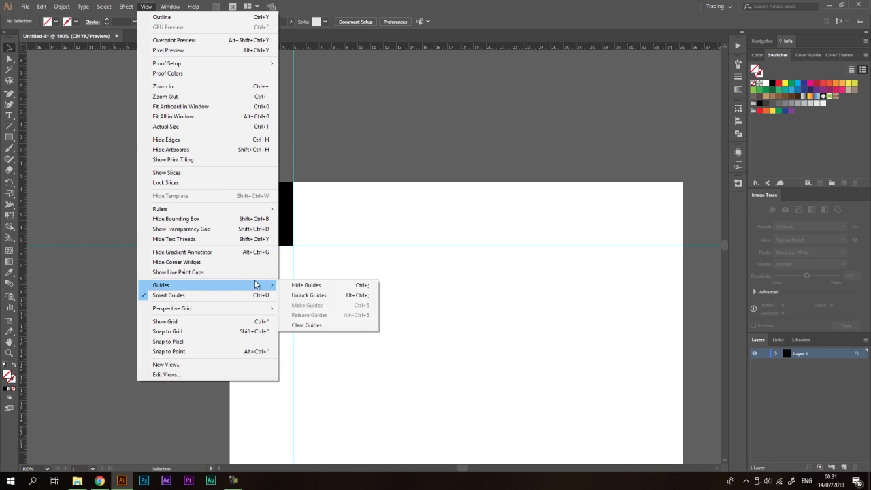
click(311, 286)
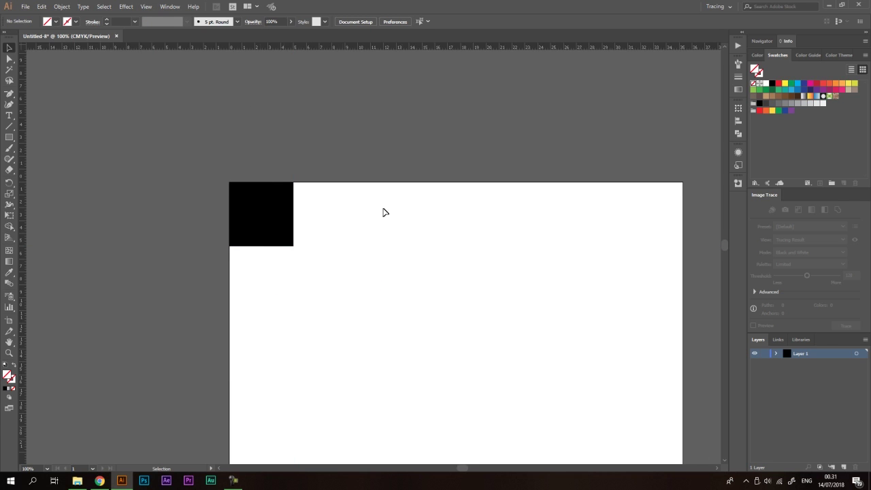
scroll(210, 138, down, 1)
scroll(266, 111, up, 1)
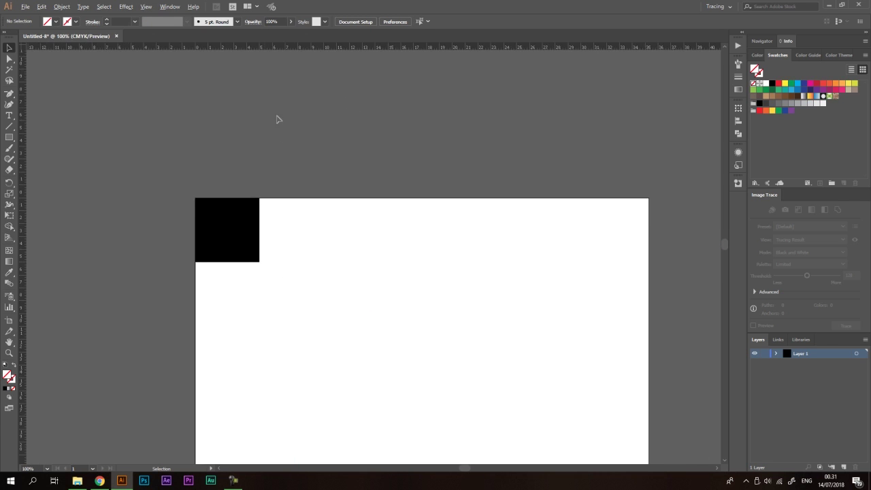
click(144, 7)
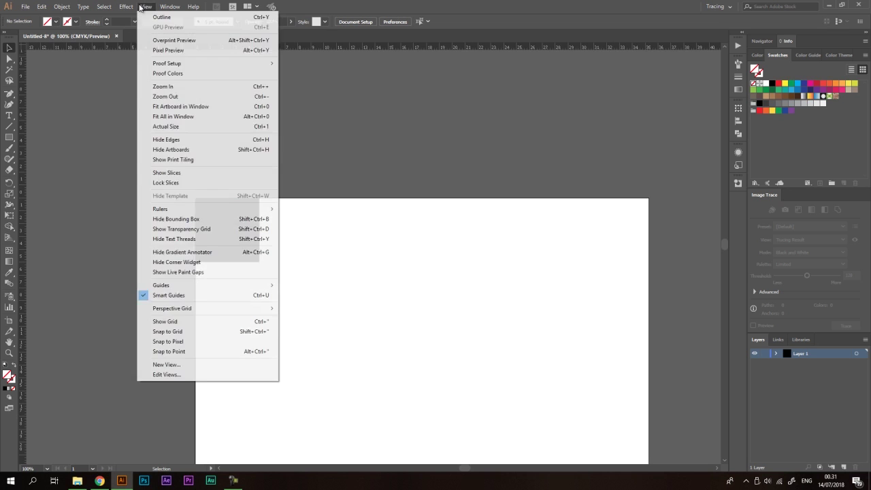
click(330, 286)
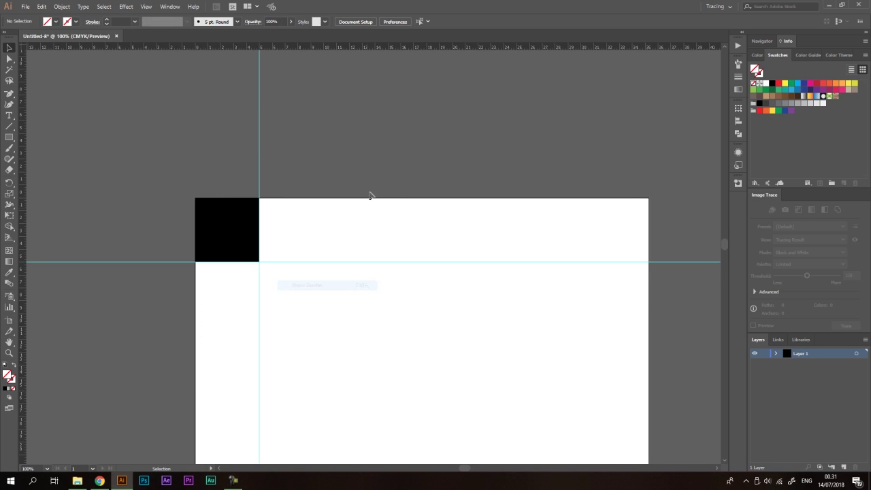
Step: Unlock the guides and delete the black square together with both guides
scroll(331, 208, down, 1)
click(146, 6)
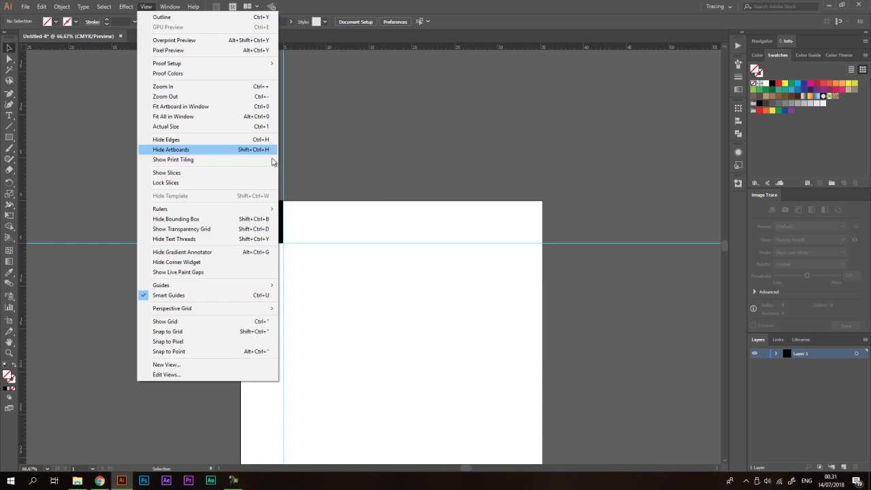
mouse_move(249, 285)
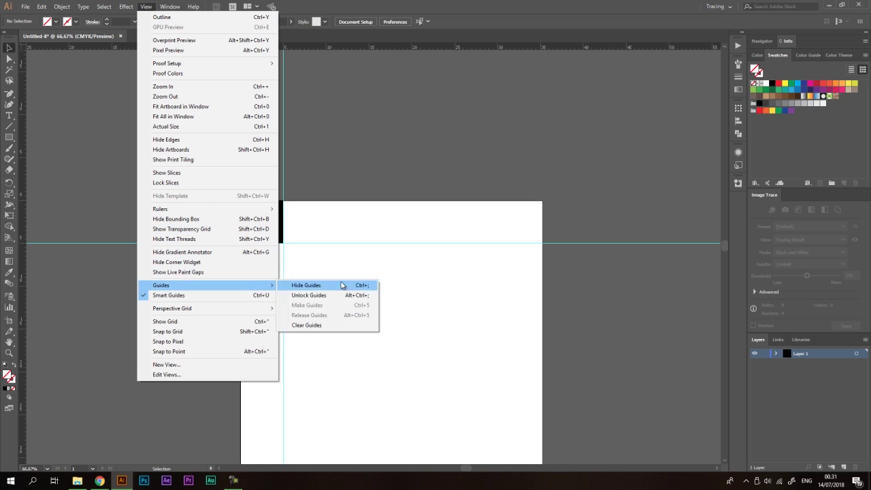
click(321, 297)
drag(373, 134, 171, 281)
key(Delete)
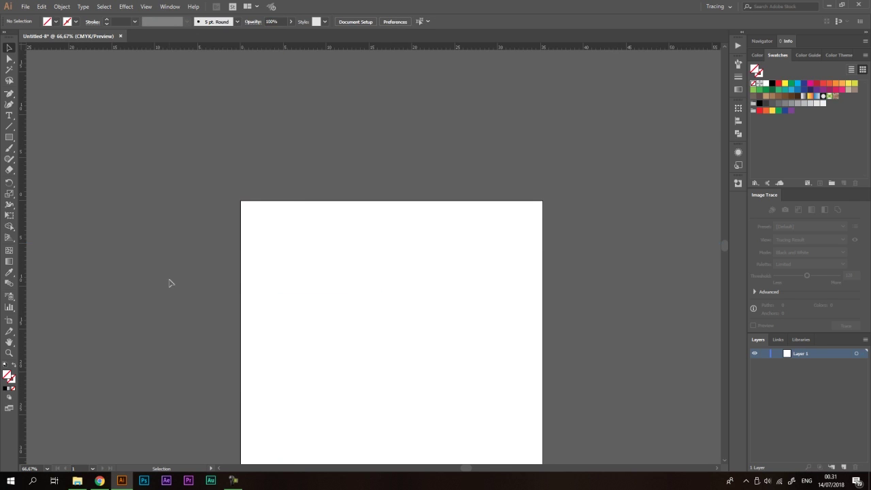
Step: Show the document grid over the empty artboard
alt+scroll(190, 247, down, 1)
drag(229, 243, 275, 182)
alt+scroll(274, 188, up, 1)
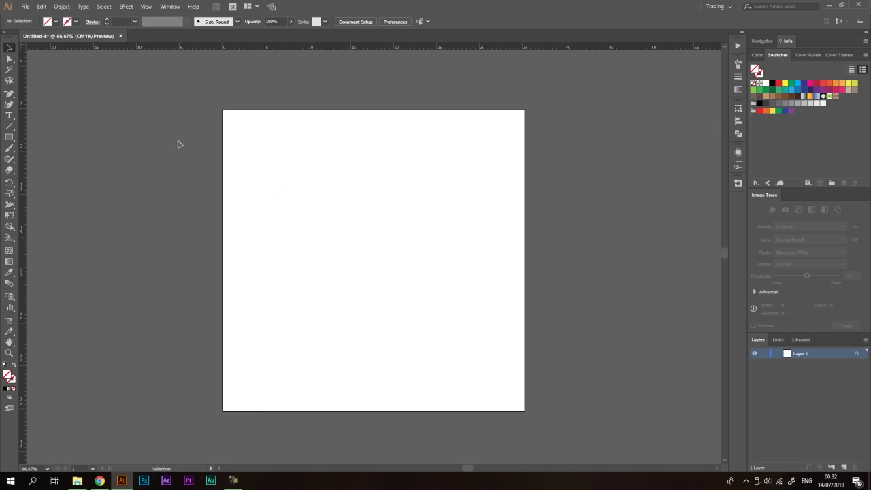
click(146, 8)
mouse_move(175, 14)
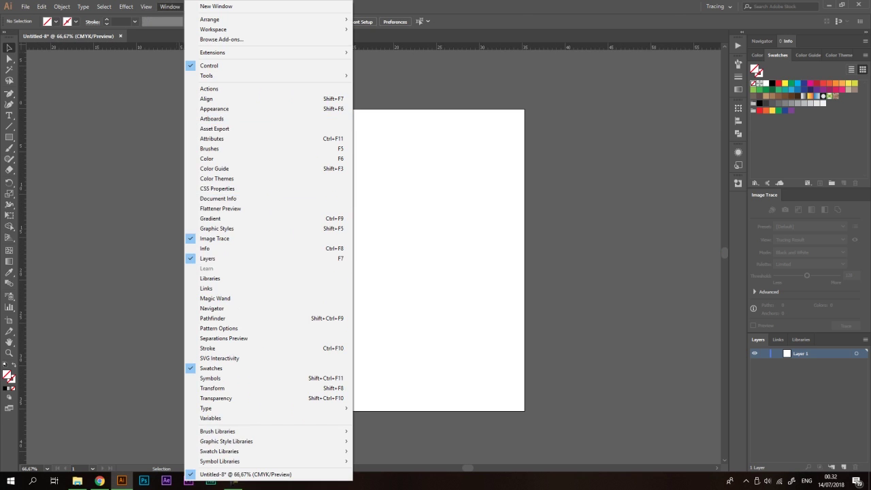
mouse_move(145, 7)
click(210, 322)
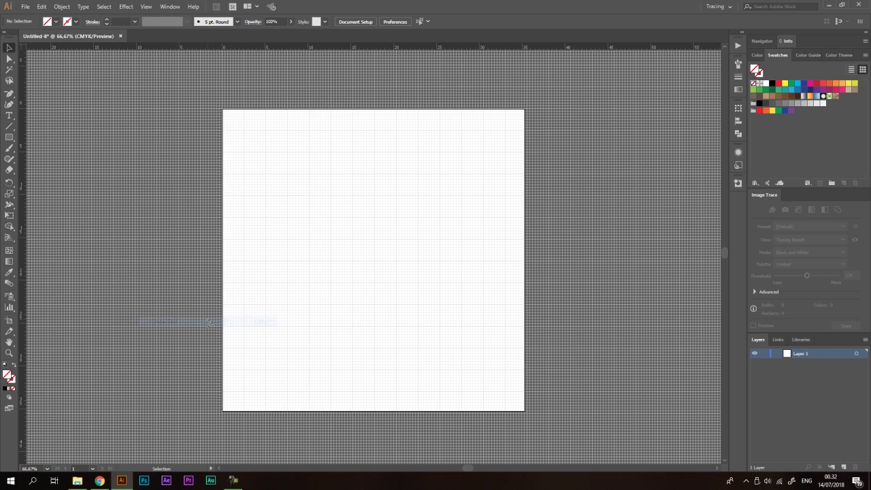
scroll(348, 190, down, 1)
scroll(428, 289, up, 2)
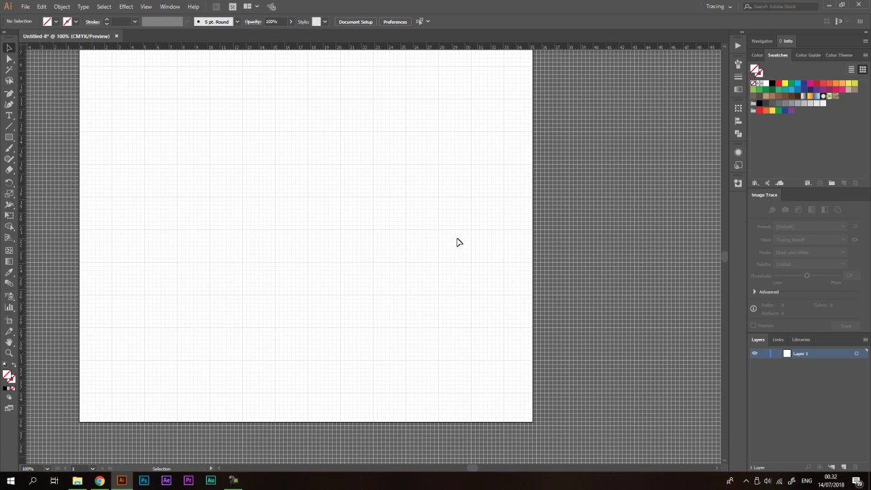
drag(351, 224, 445, 206)
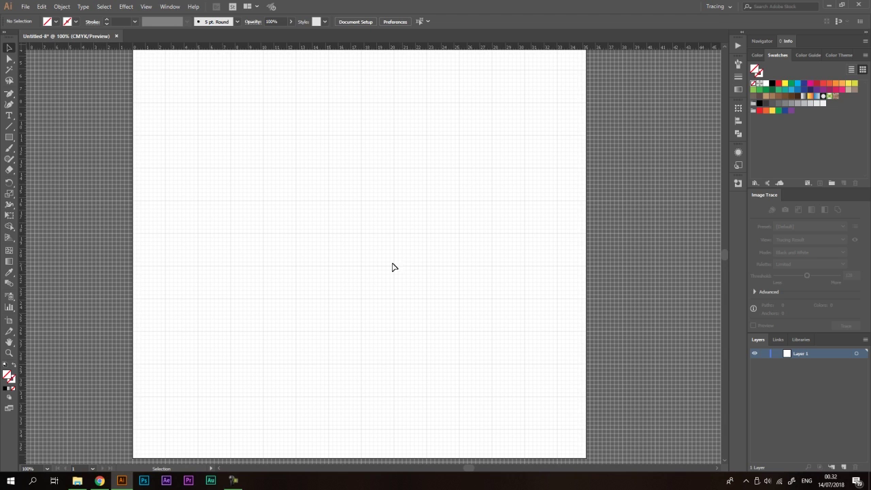
scroll(380, 264, up, 2)
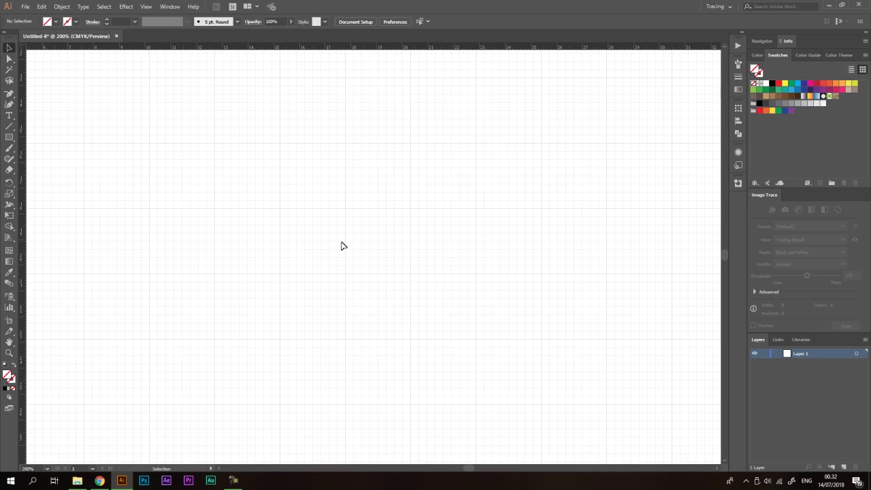
click(147, 6)
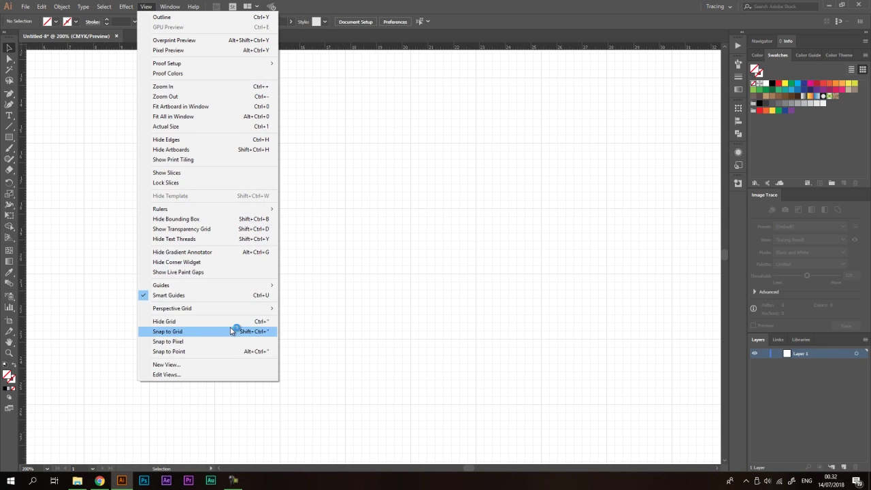
click(147, 6)
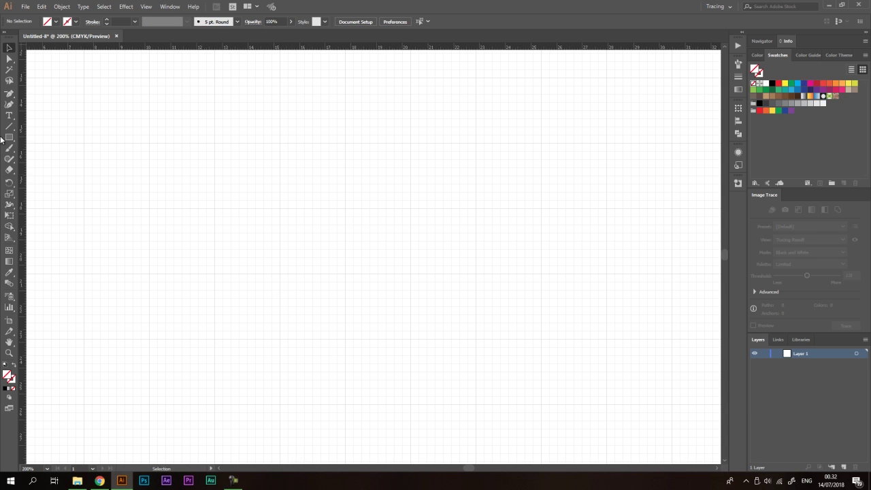
Step: Draw a tall rectangle about 0.42 × 1.6 cm near the middle of the artboard and fill it with red
drag(9, 136, 34, 138)
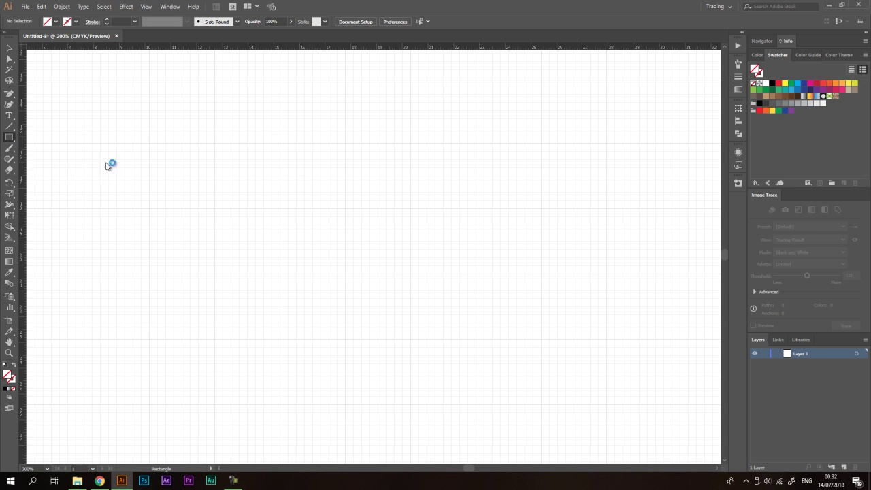
scroll(311, 217, up, 3)
drag(254, 187, 287, 310)
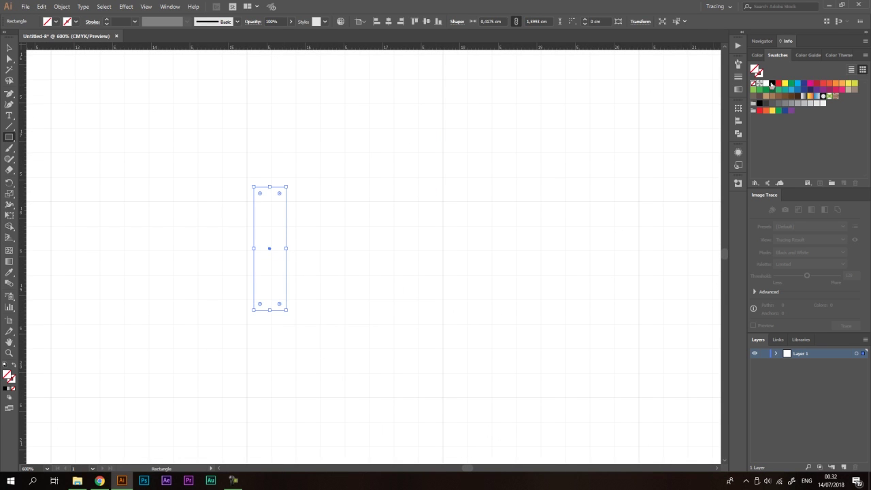
key(comma)
key(v)
click(297, 252)
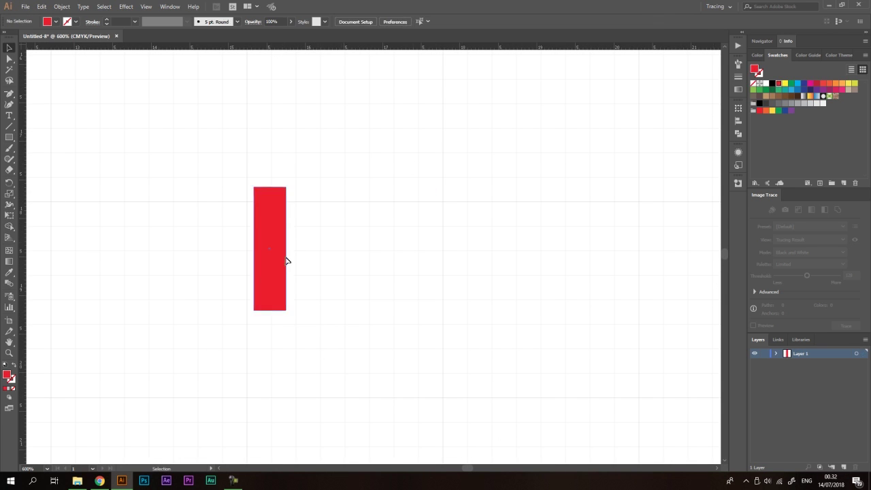
Step: Move the red rectangle slightly down and left, then back up and right, freely across the grid lines
scroll(195, 254, up, 1)
scroll(287, 227, up, 1)
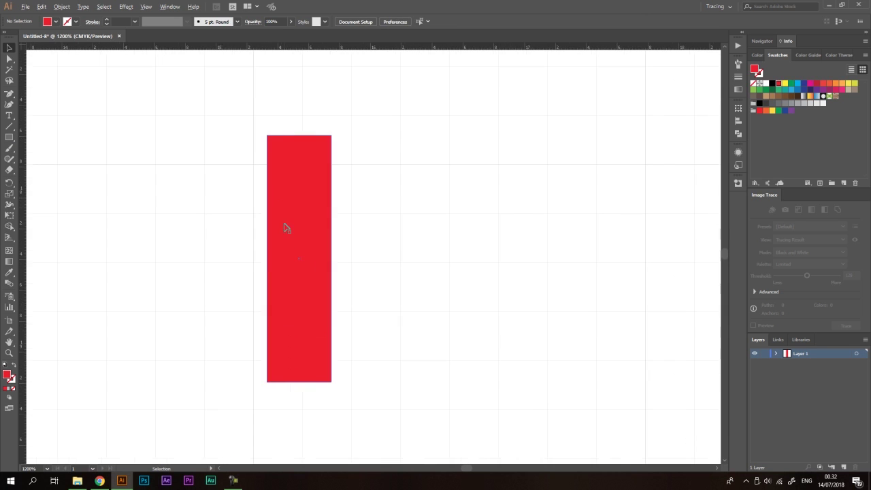
drag(306, 219, 278, 239)
click(476, 217)
drag(272, 197, 310, 169)
click(460, 187)
Step: Delete the red rectangle from the artboard
scroll(398, 245, down, 2)
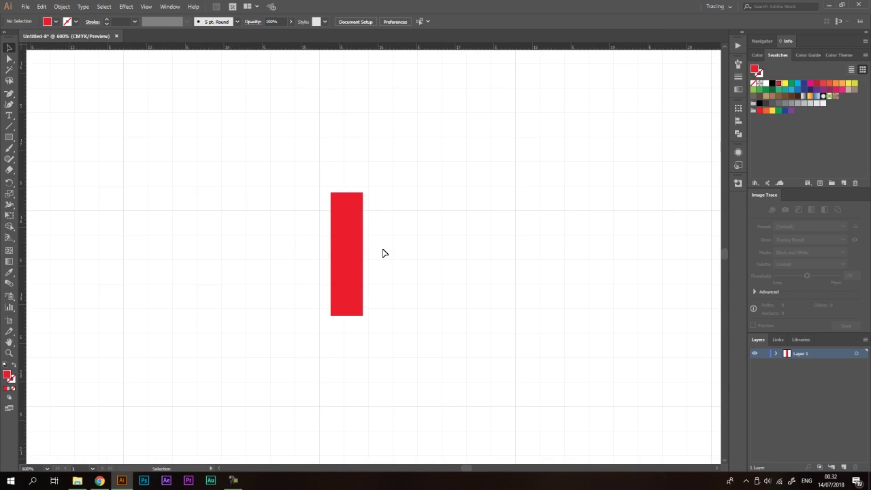
scroll(327, 213, up, 1)
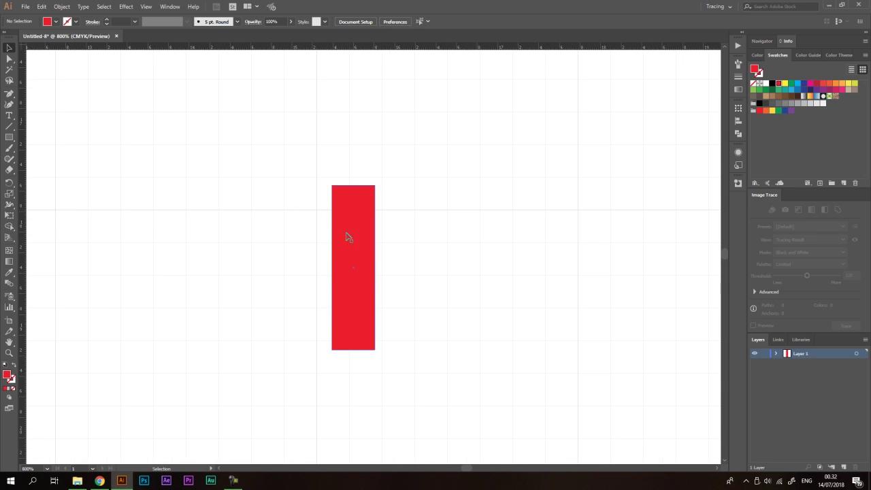
scroll(263, 217, down, 2)
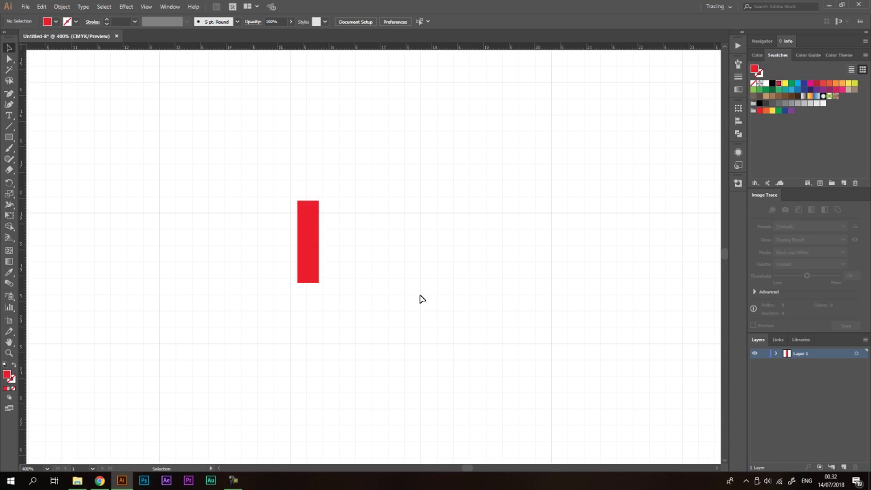
drag(364, 180, 256, 262)
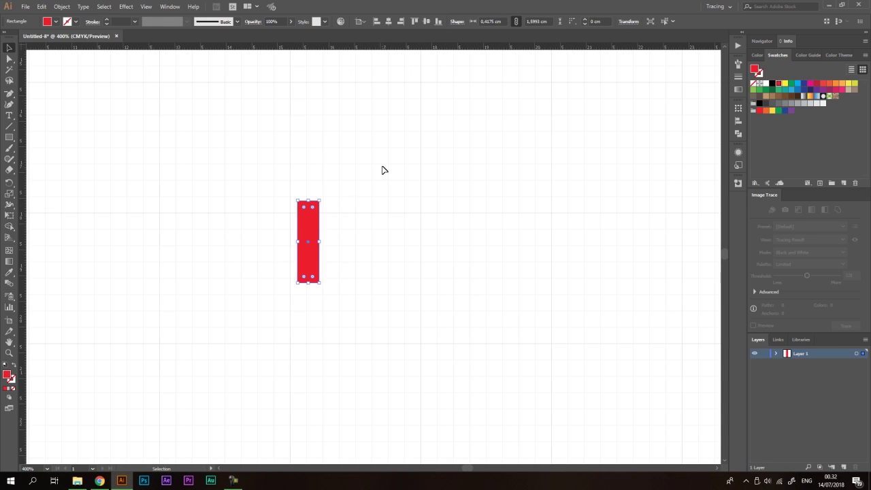
key(Delete)
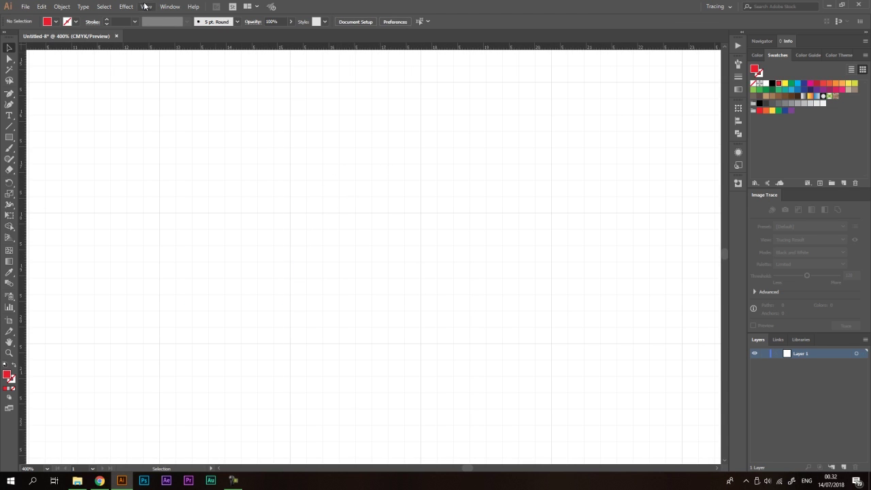
Step: Turn on Snap to Grid and draw a red square about 1.59 × 1.59 cm aligned to the grid lines
click(145, 6)
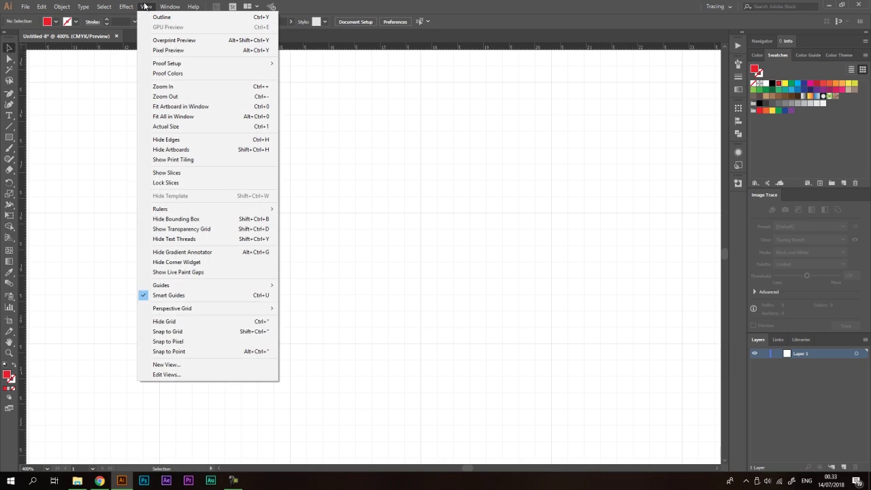
click(181, 333)
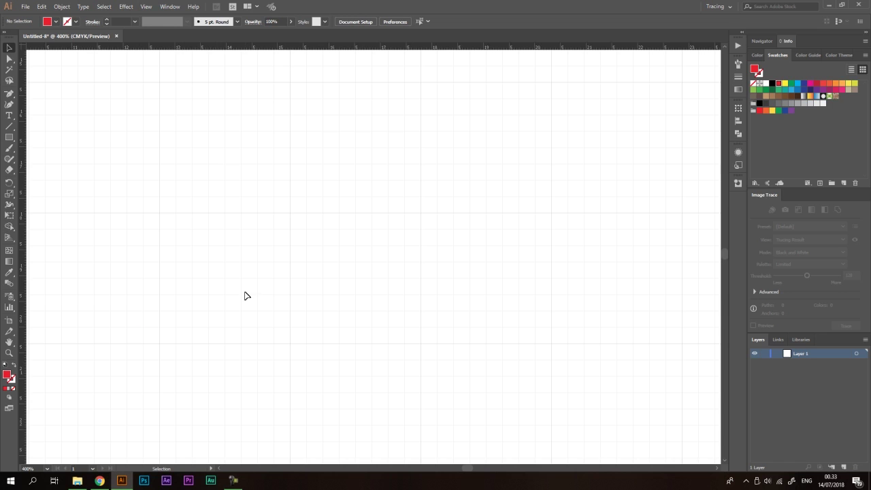
drag(9, 137, 60, 139)
drag(291, 163, 372, 245)
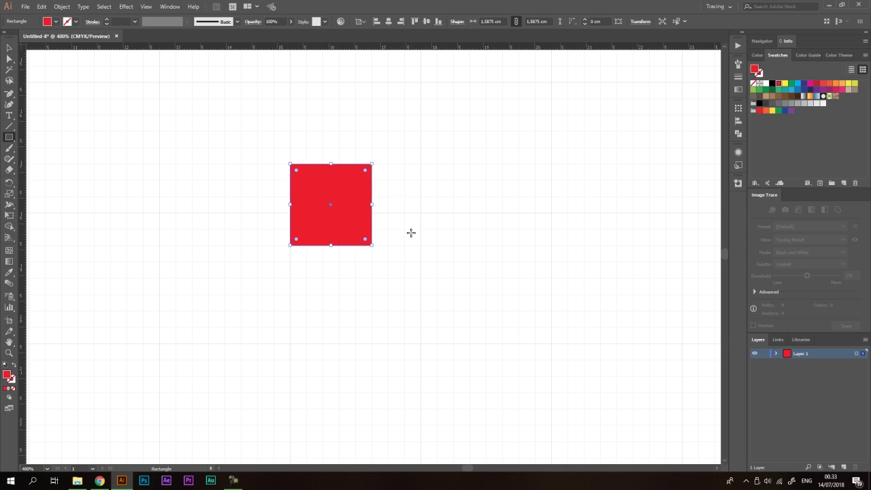
Step: Draw five narrower red rectangles about 1.59 cm tall in a row with the square, four to its right and one to its left
drag(427, 189, 387, 245)
mouse_move(453, 164)
mouse_down()
mouse_move(472, 254)
mouse_move(469, 245)
mouse_up()
drag(486, 164, 502, 245)
mouse_move(519, 164)
mouse_down()
mouse_move(522, 236)
mouse_move(535, 245)
mouse_up()
mouse_move(241, 164)
mouse_down()
mouse_move(266, 206)
mouse_move(274, 245)
mouse_up()
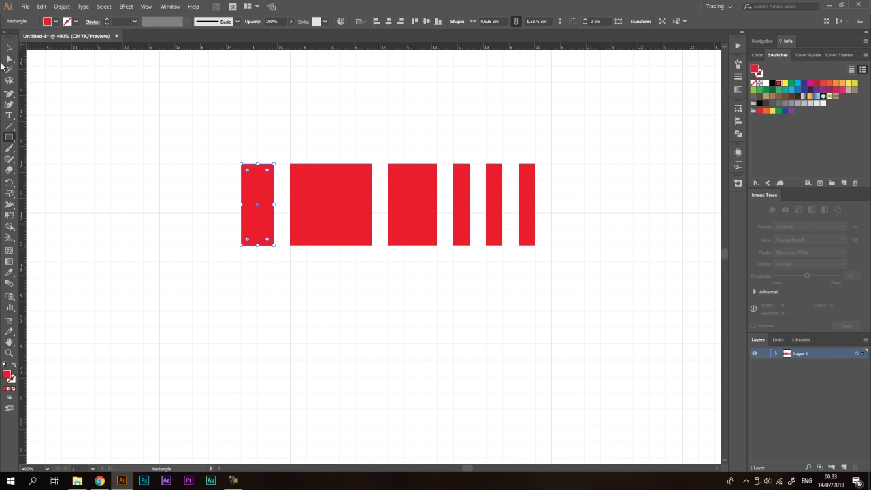
click(9, 48)
Step: Hide the grid and deselect the leftmost bar to view the row of shapes on a plain artboard
click(144, 6)
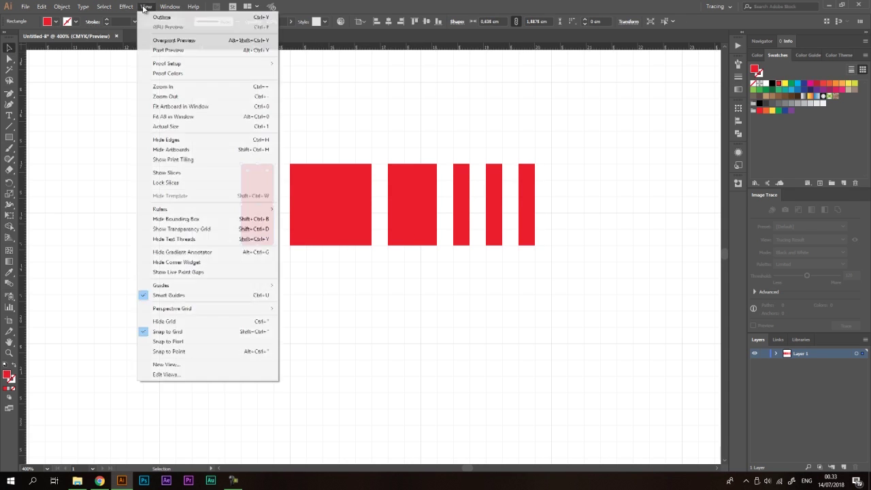
click(372, 4)
click(145, 7)
mouse_move(104, 7)
mouse_move(147, 6)
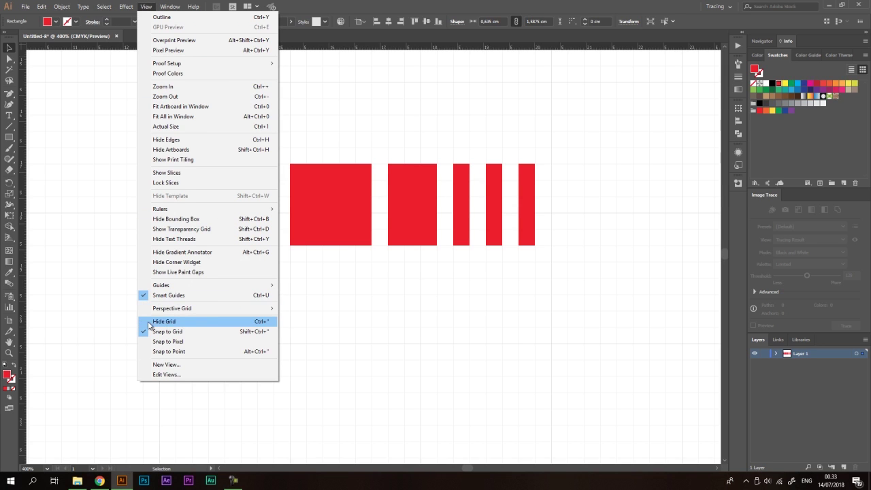
click(171, 323)
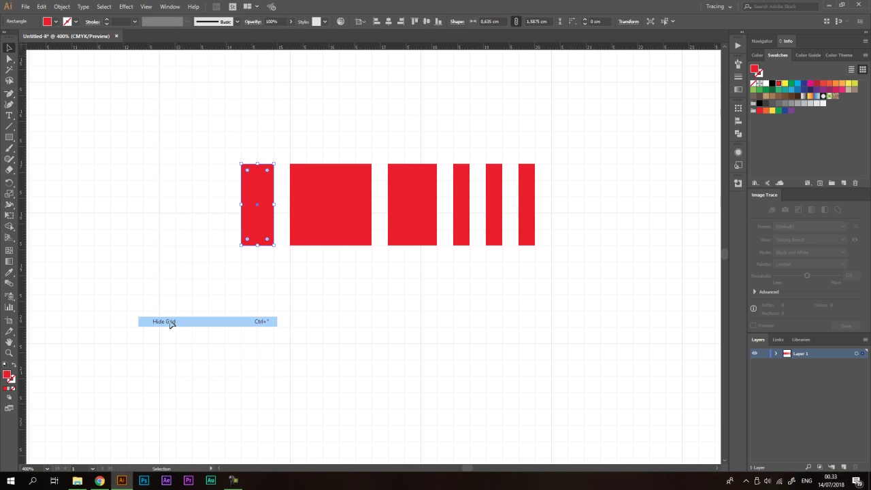
scroll(215, 200, down, 1)
click(302, 129)
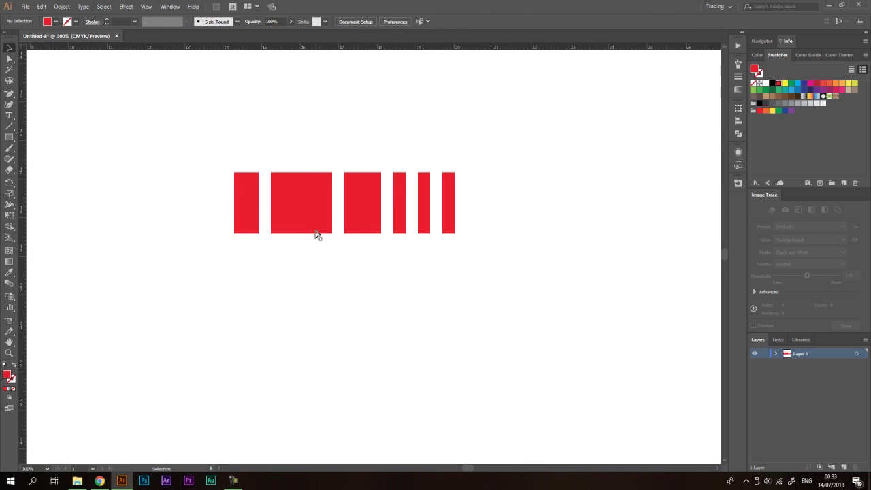
scroll(330, 148, up, 1)
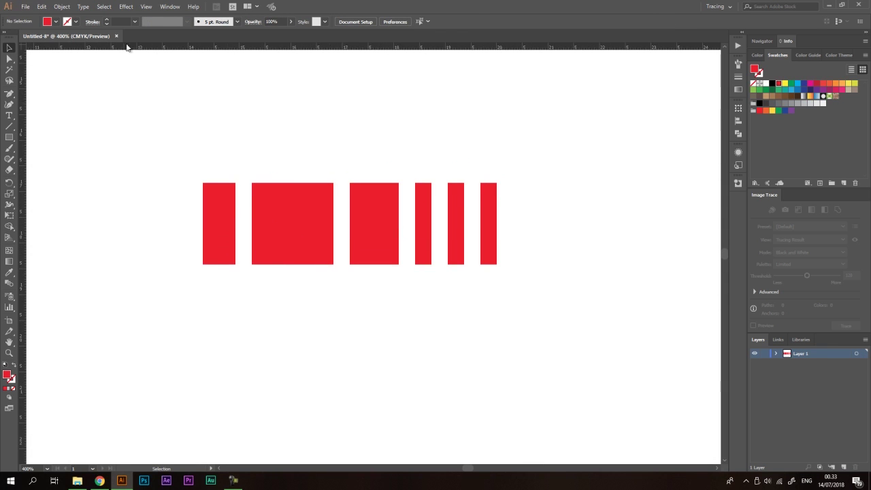
Step: Show the grid again behind the row of red shapes, keeping Snap to Grid on
click(146, 6)
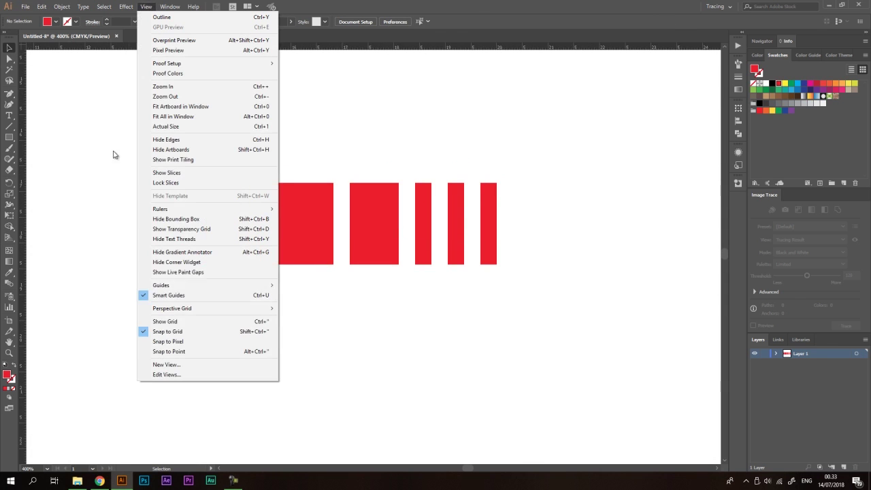
click(186, 322)
click(146, 6)
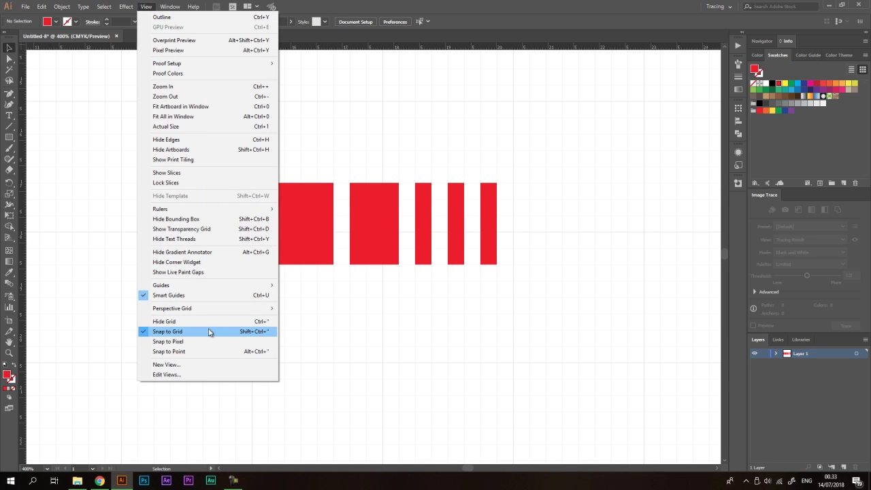
click(461, 167)
Step: Build a red block letter C from grid-snapped rectangles above the row of bars
scroll(270, 234, down, 2)
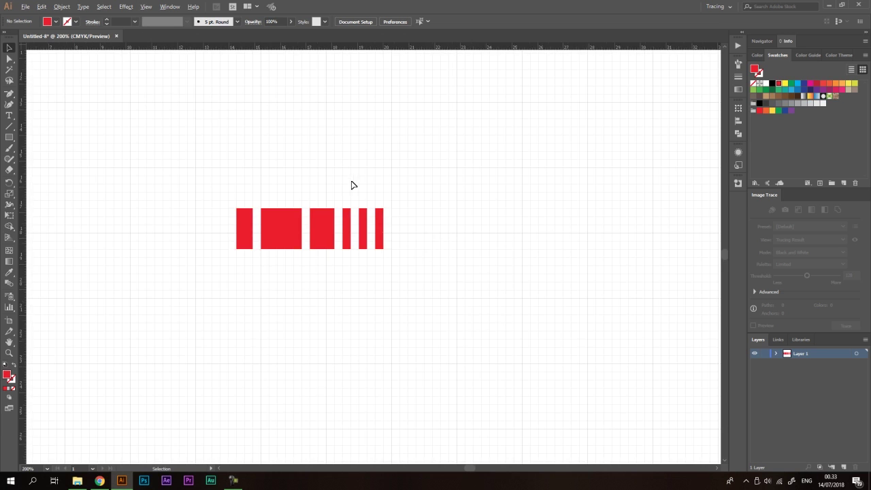
scroll(373, 198, down, 3)
scroll(361, 200, up, 4)
drag(109, 115, 162, 130)
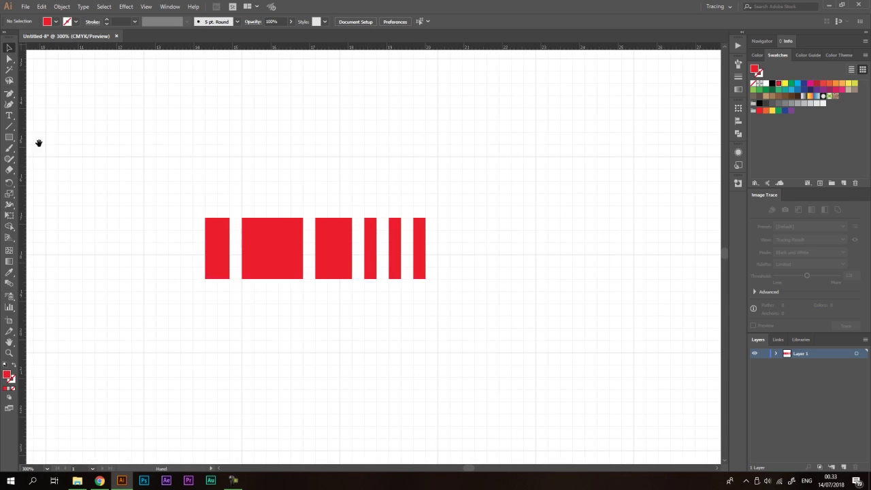
click(10, 136)
scroll(273, 107, up, 1)
drag(230, 109, 248, 173)
drag(281, 124, 231, 107)
drag(281, 173, 231, 156)
Step: Add the block letters I, L, L and I beside the C from grid-snapped red rectangles to spell CILLI
drag(298, 108, 313, 173)
drag(330, 107, 346, 172)
mouse_move(362, 107)
mouse_down()
mouse_move(376, 174)
mouse_move(399, 170)
mouse_move(371, 119)
mouse_move(445, 161)
mouse_move(443, 170)
mouse_up()
key(v)
click(9, 137)
key(v)
click(488, 173)
Step: Examine how the edges and spacing of the CILLI letters line up with the grid at different magnifications
scroll(420, 193, down, 3)
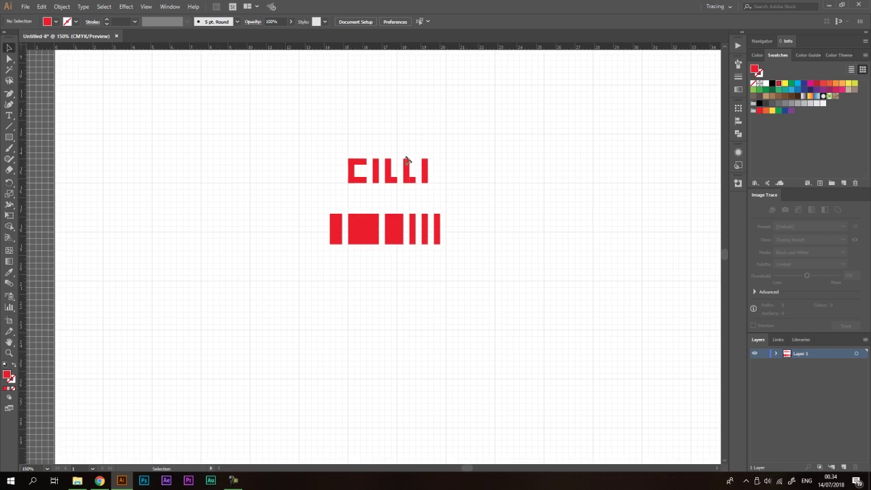
scroll(453, 189, up, 5)
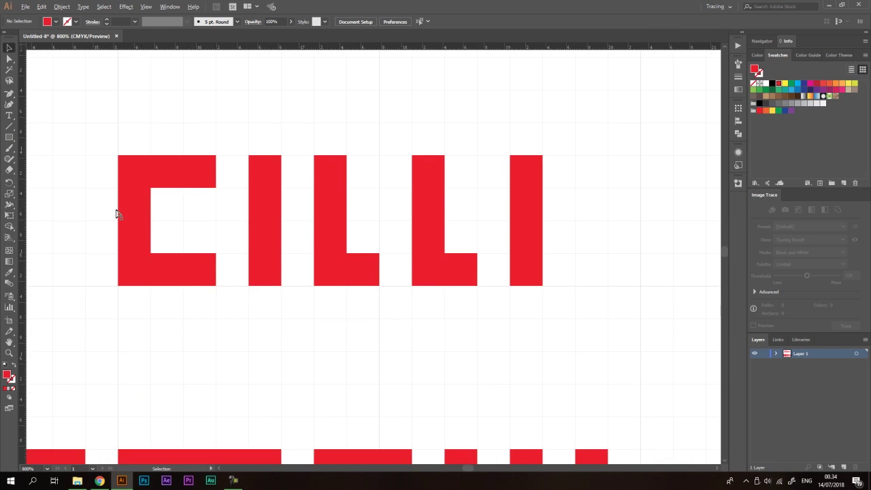
scroll(122, 212, up, 1)
scroll(144, 176, down, 2)
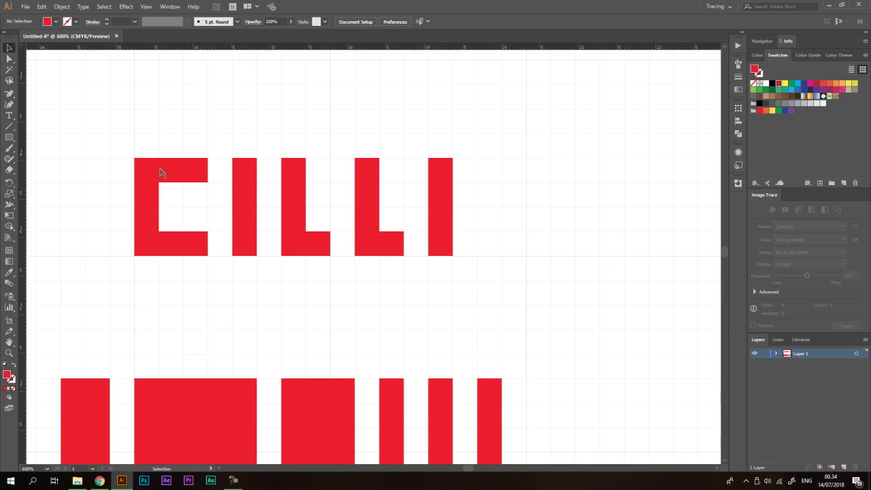
scroll(423, 197, down, 2)
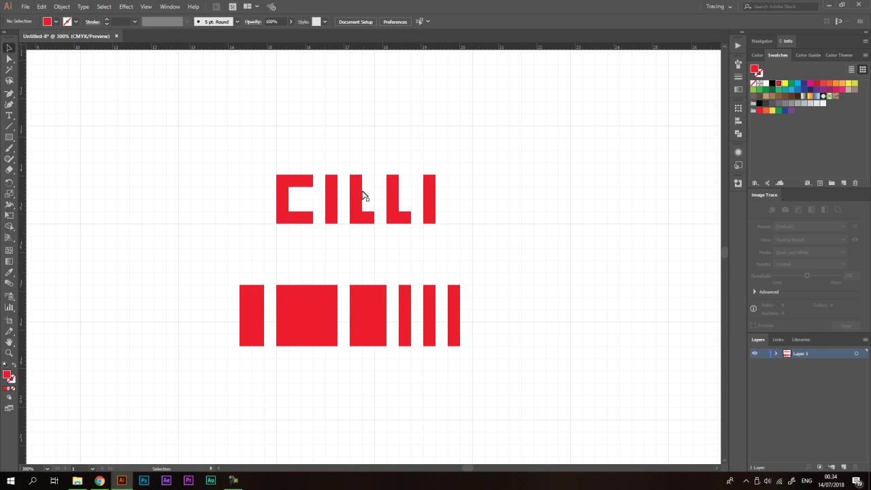
scroll(395, 249, down, 2)
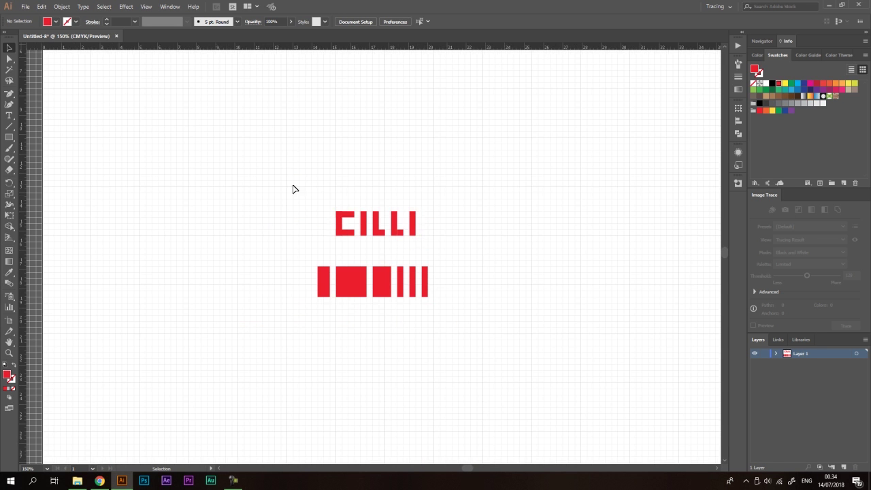
scroll(369, 203, down, 1)
scroll(414, 211, up, 3)
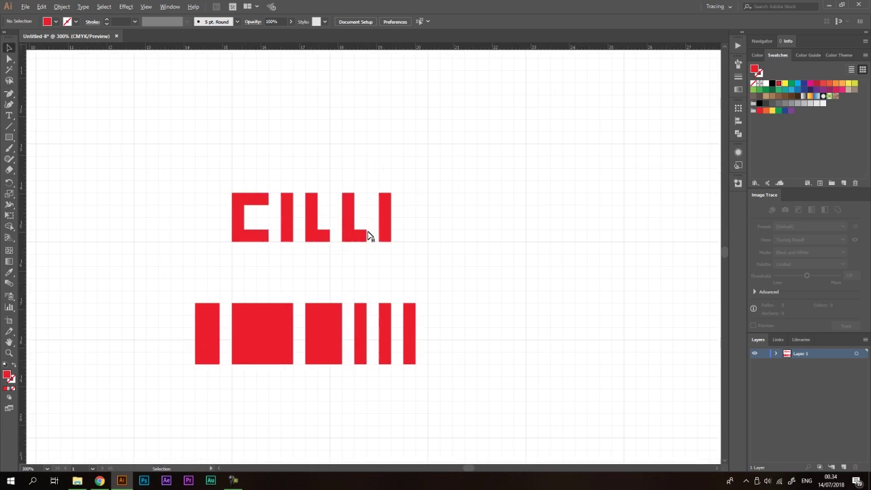
drag(371, 238, 393, 221)
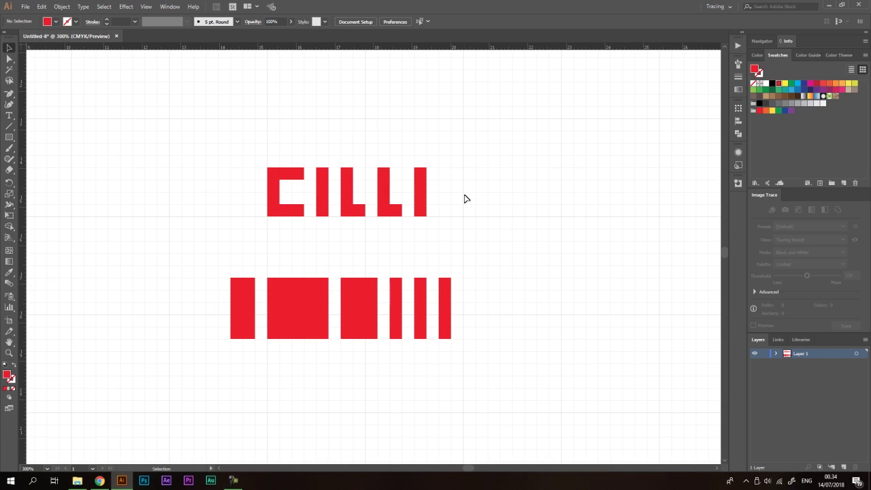